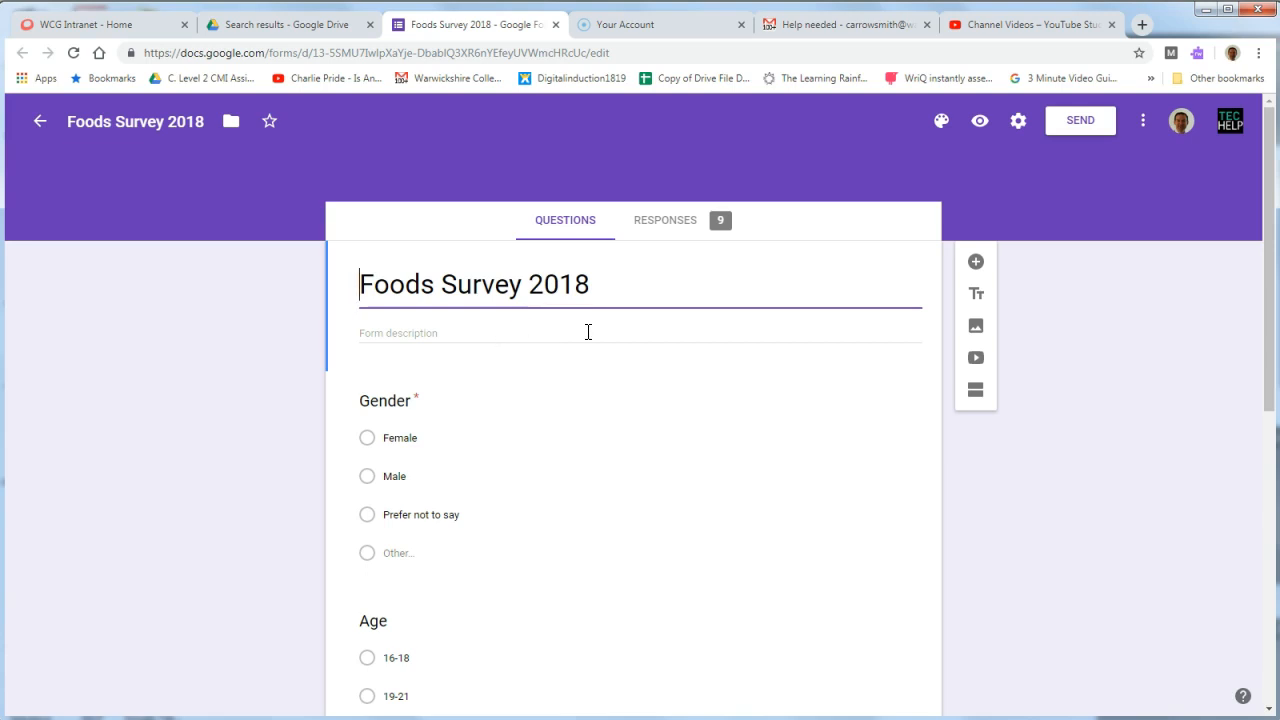
View the survey form's response summary and open the responses in the linked spreadsheet.
left_click(654, 220)
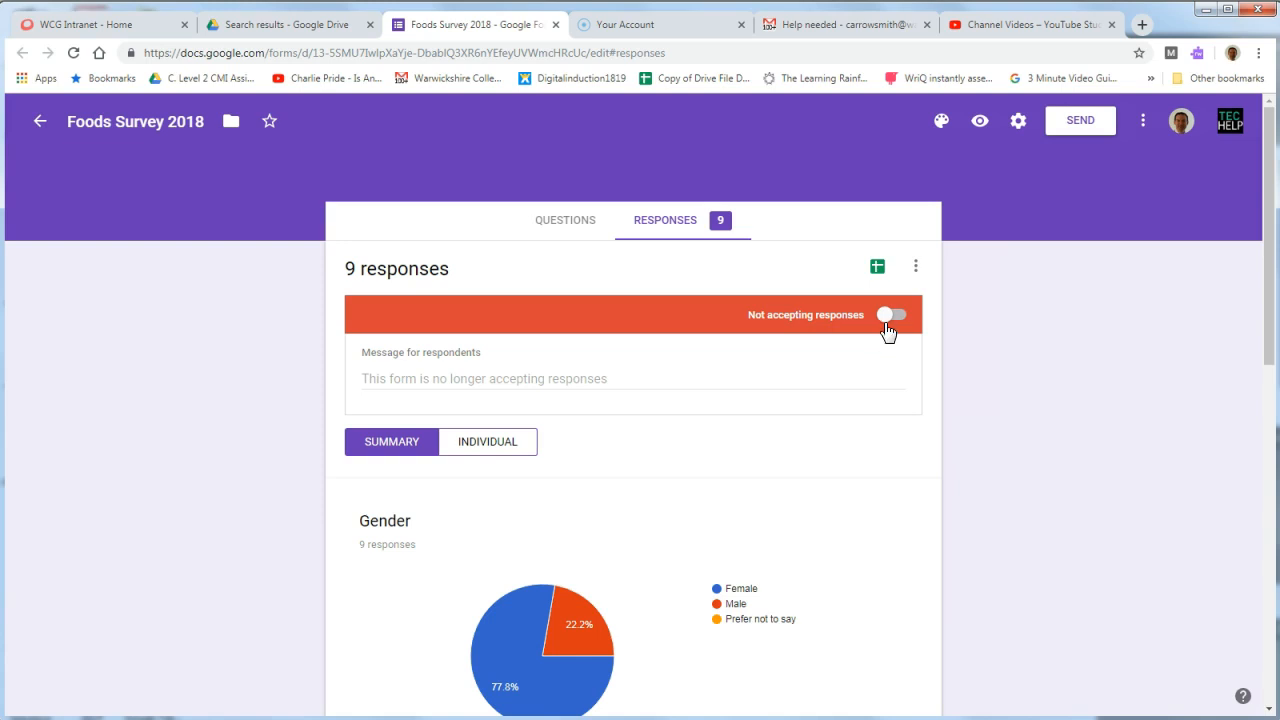
scroll(763, 420, "down", 3)
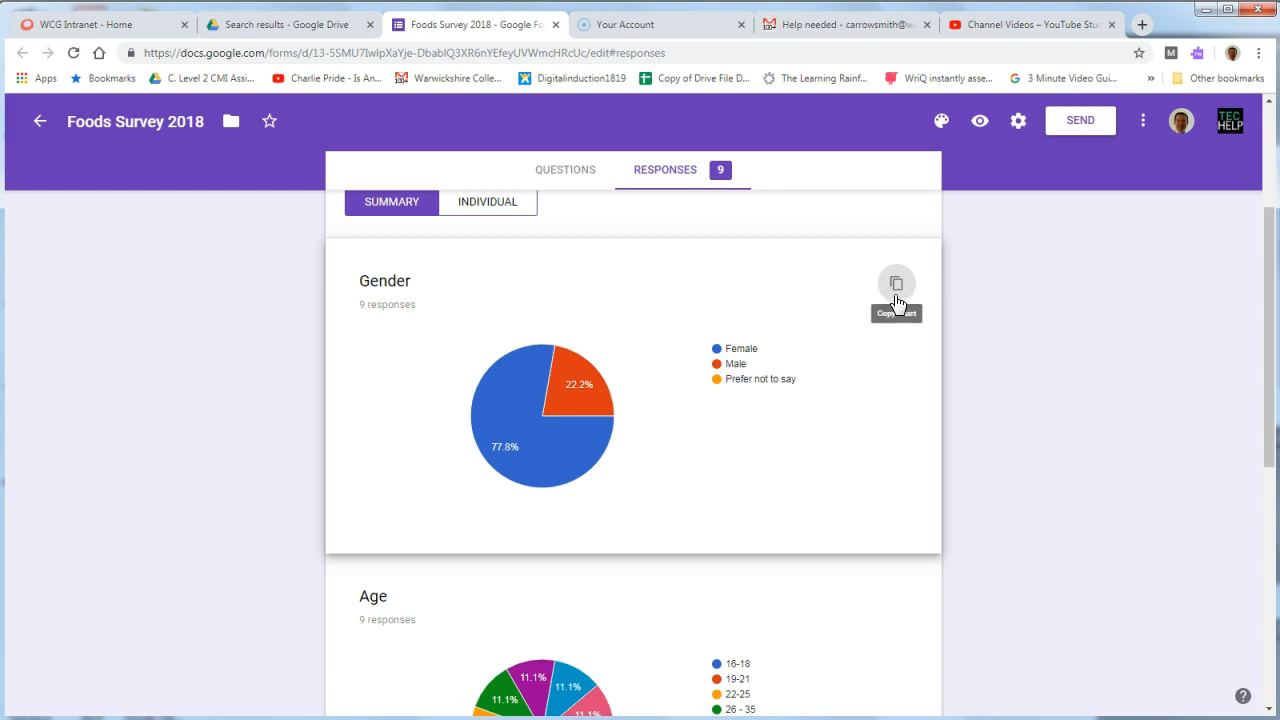
scroll(703, 300, "up", 3)
left_click(680, 229)
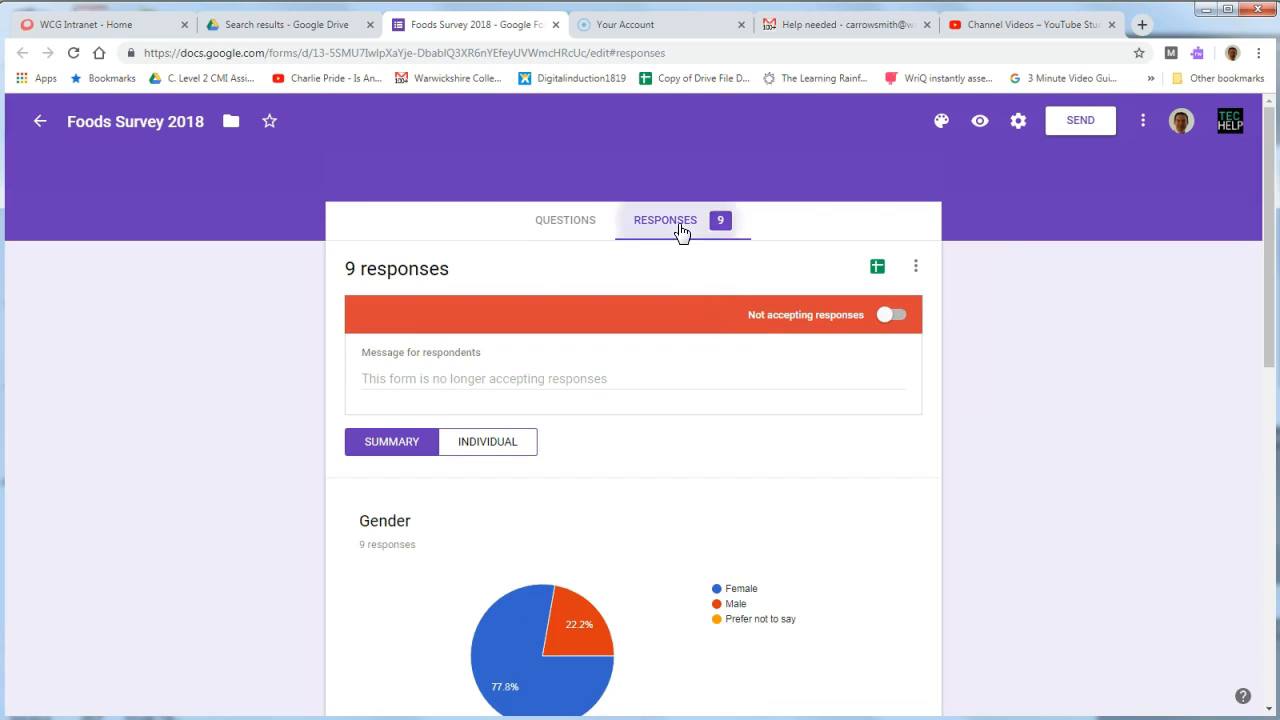
left_click(878, 272)
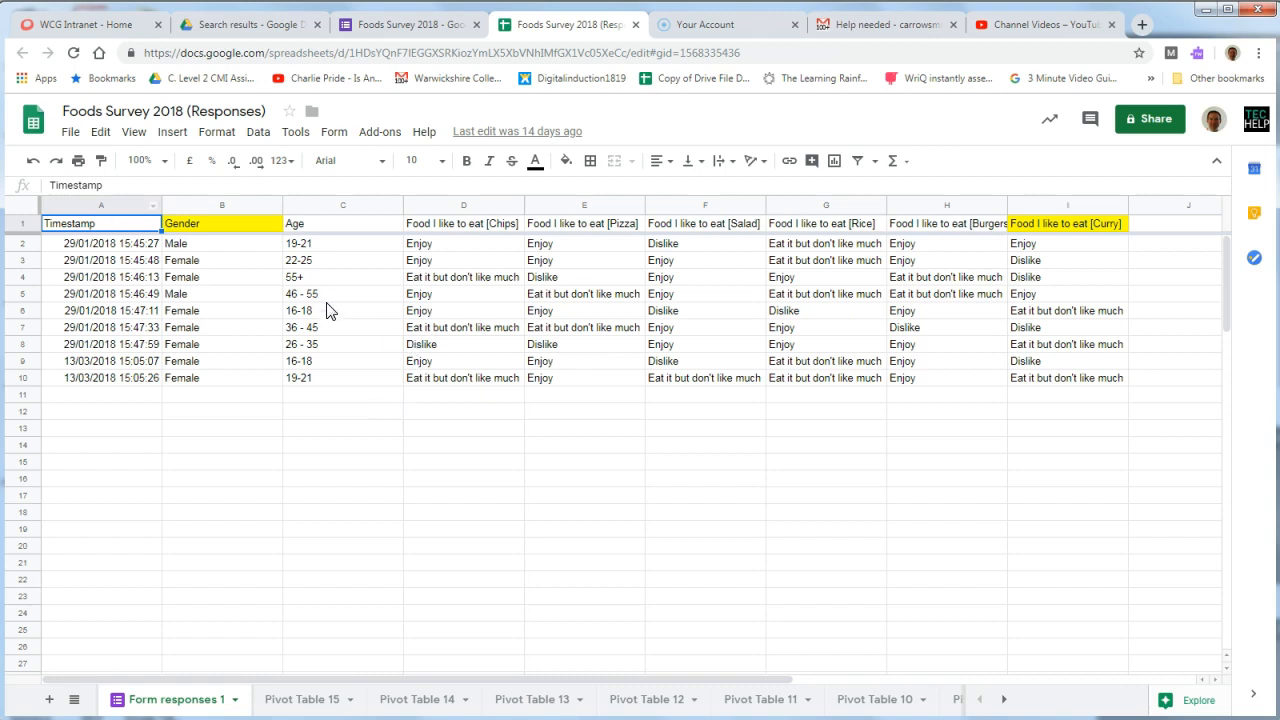
Create a pivot table on a new sheet from all the form response data, range A1:I11.
left_click(321, 400)
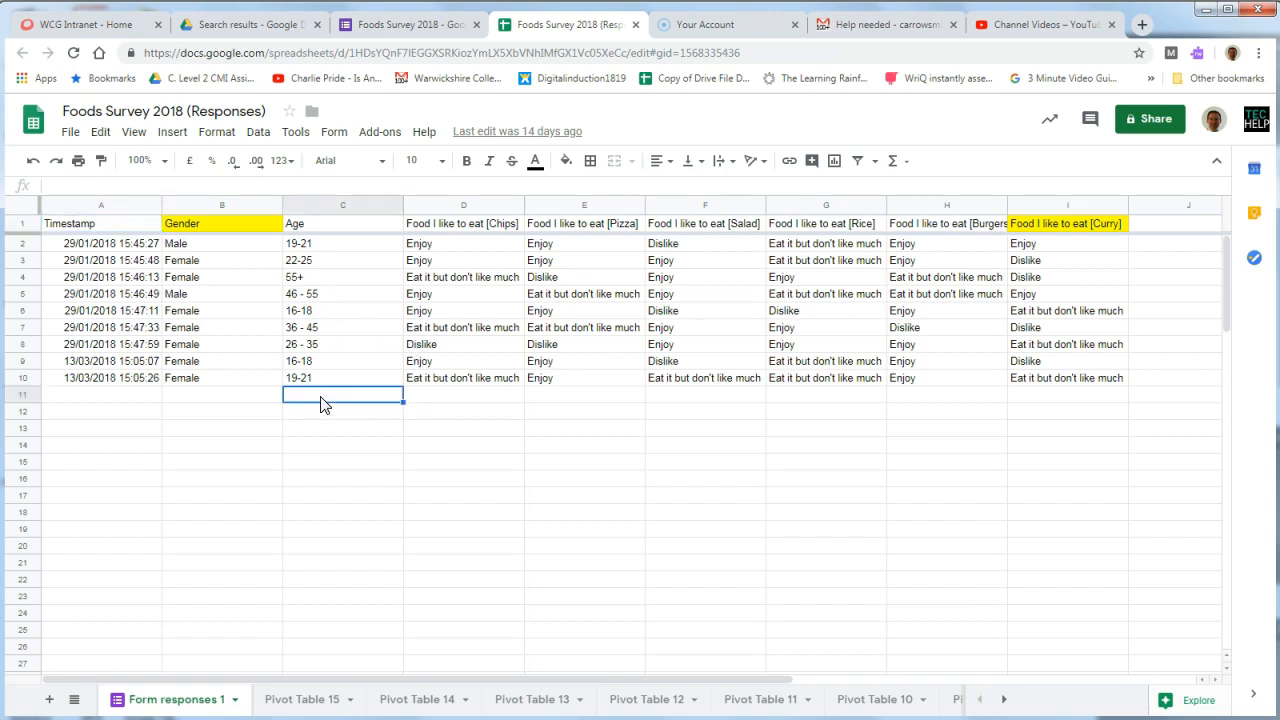
key("ctrl+a")
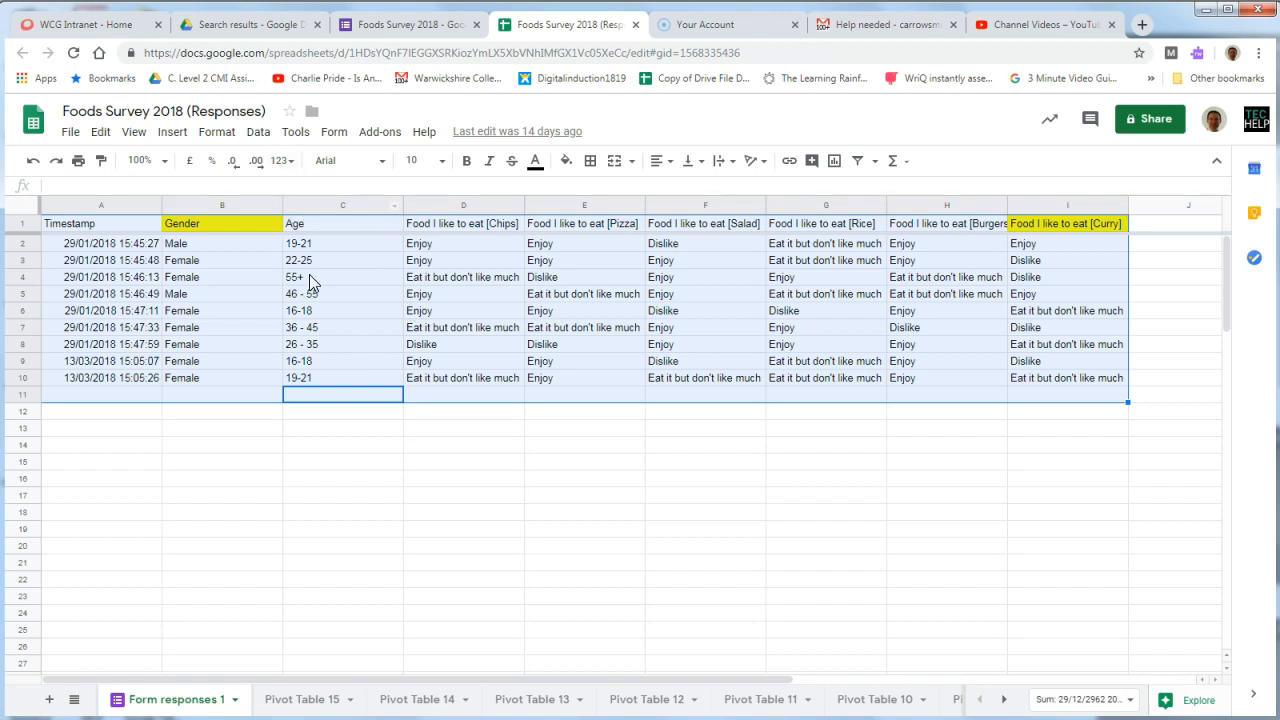
left_click(259, 134)
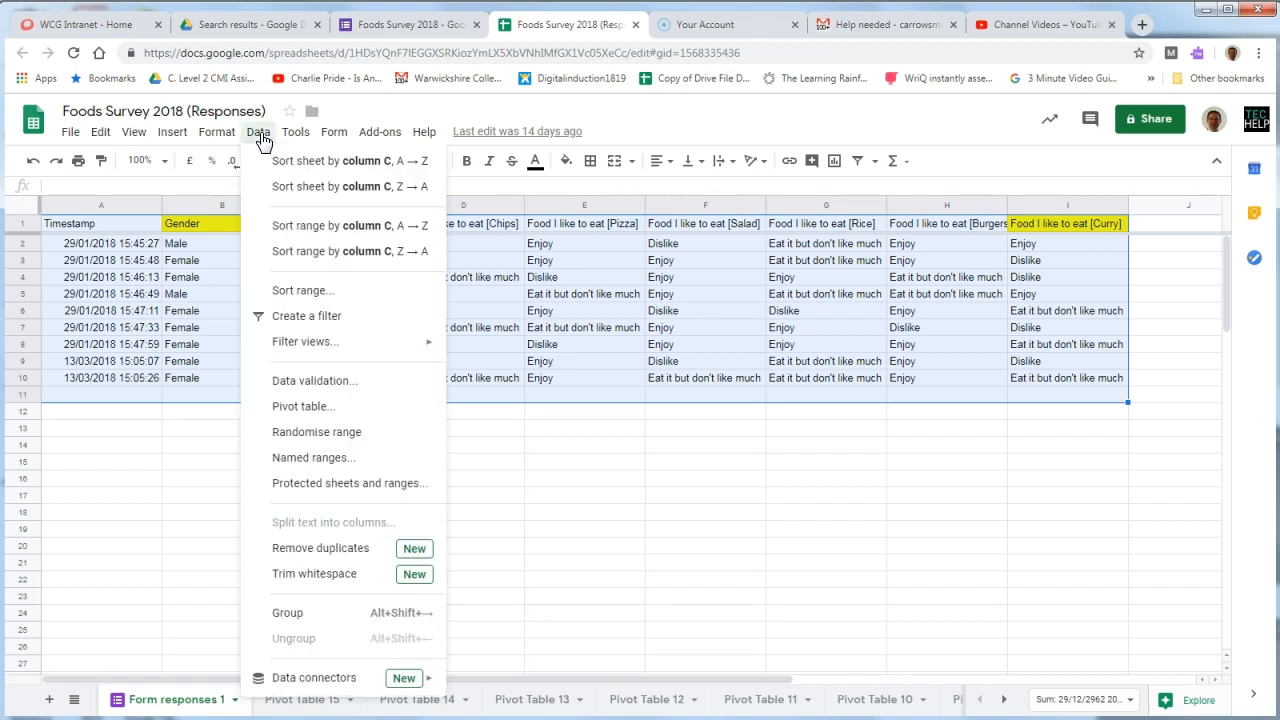
left_click(321, 414)
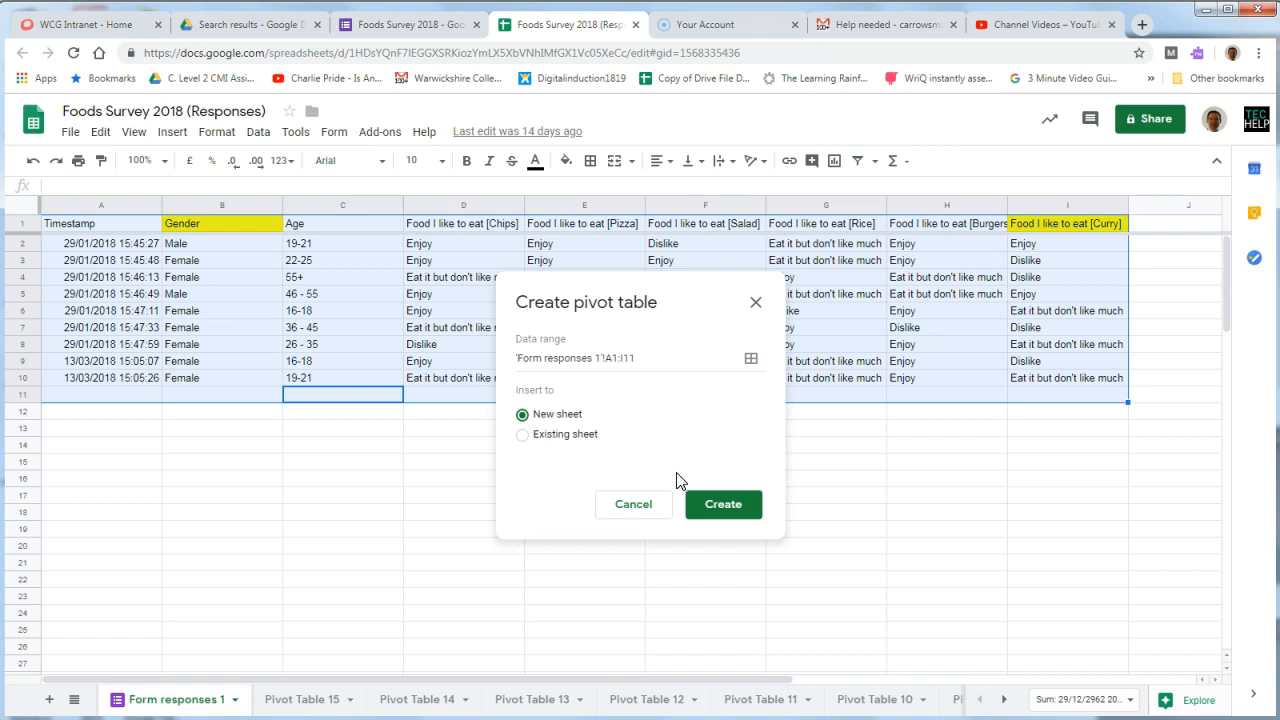
left_click(729, 508)
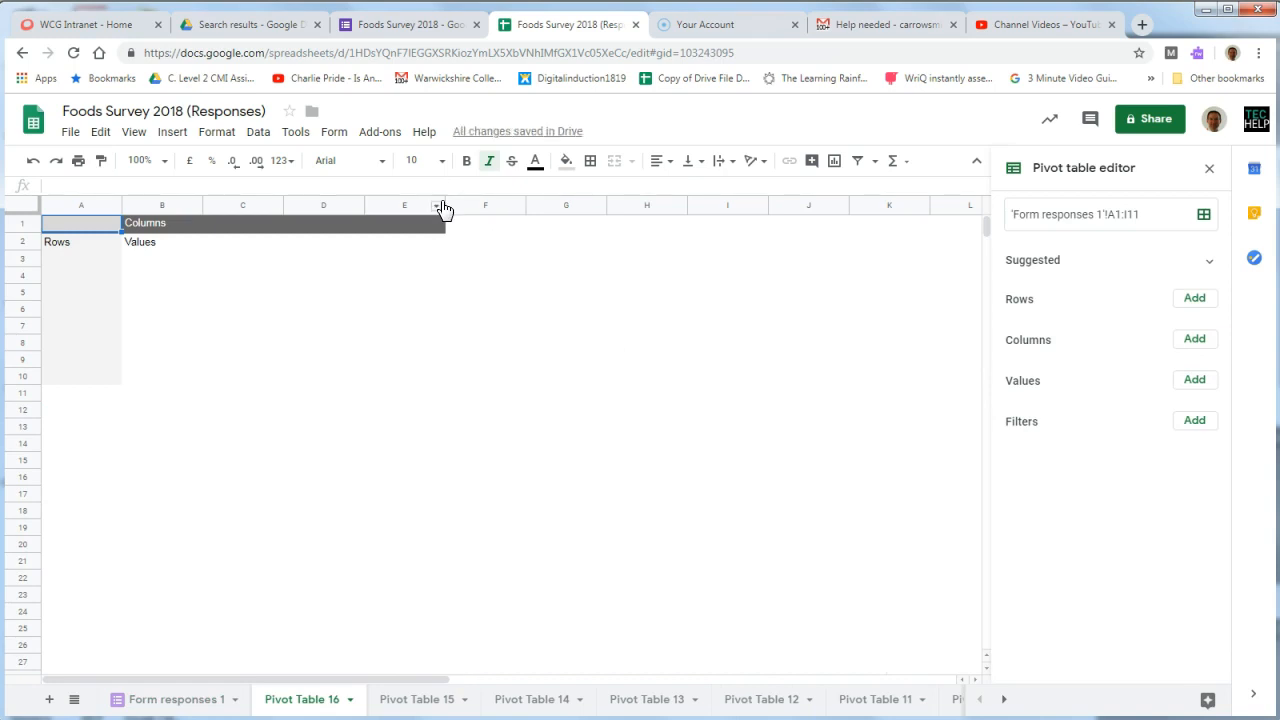
Review the gender, age and food preference charts in the form's response summary and return to the pivot table sheet.
left_click(391, 30)
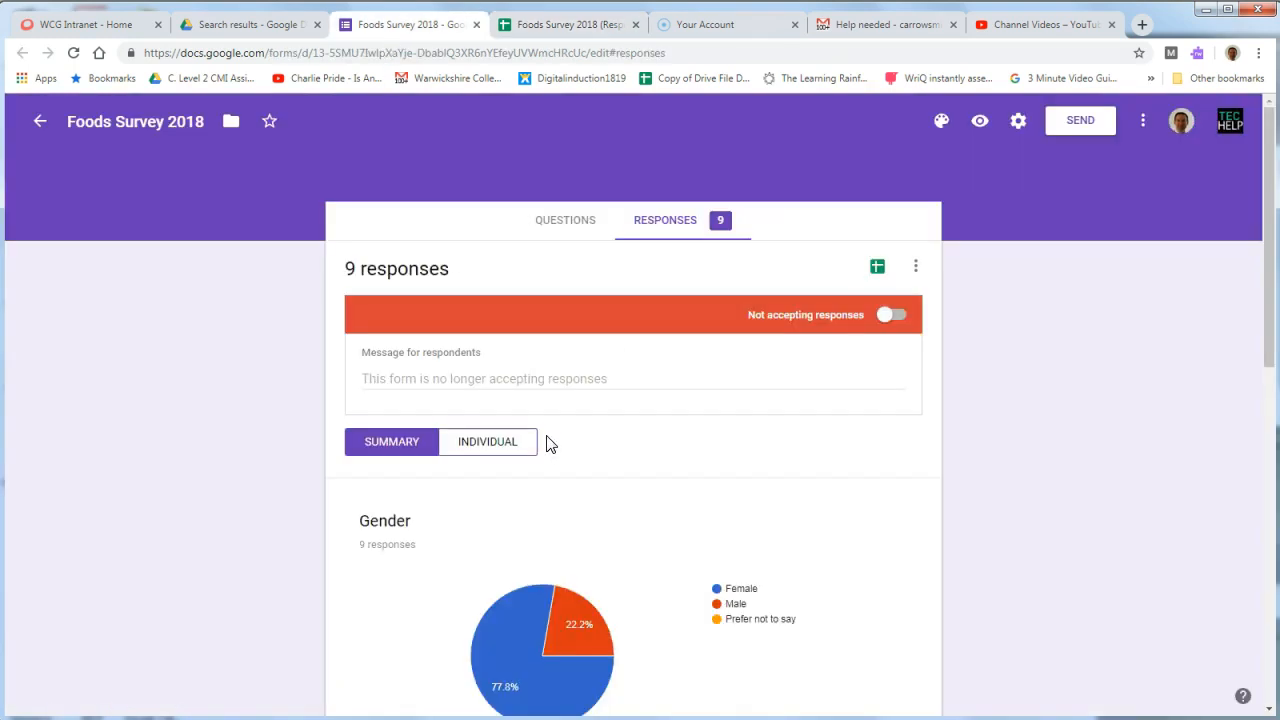
scroll(546, 443, "down", 4)
scroll(531, 437, "down", 4)
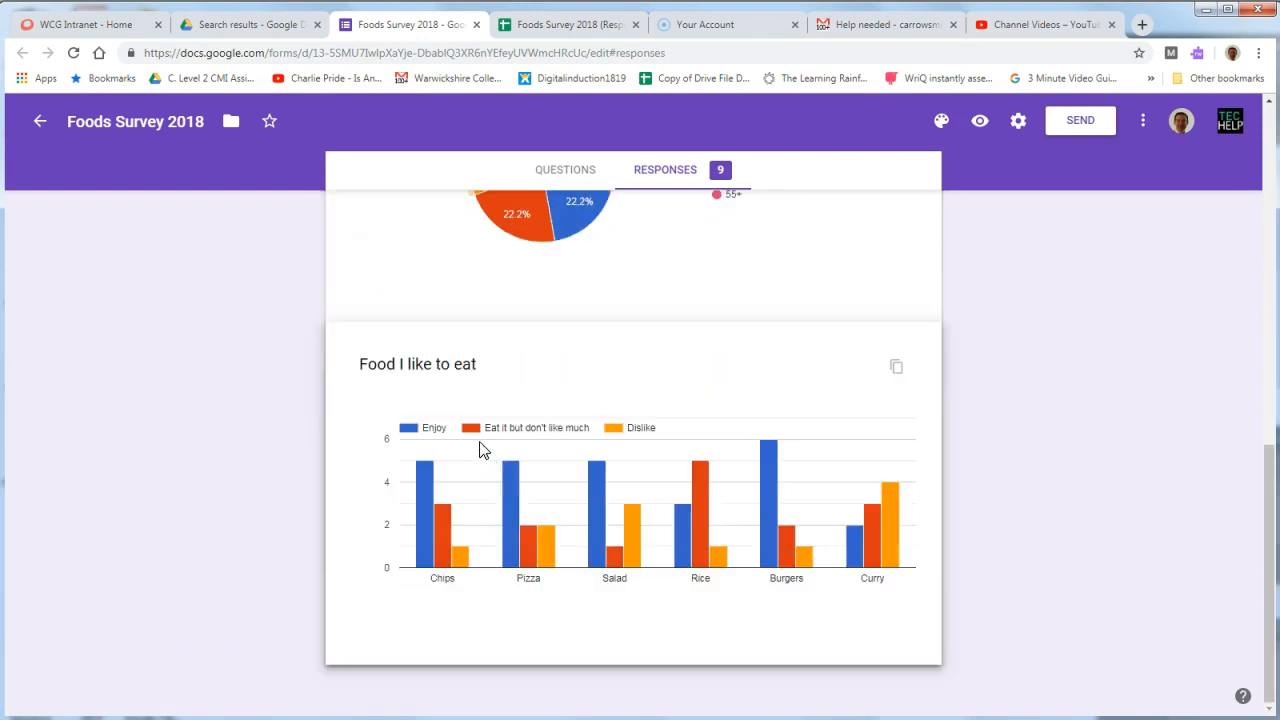
scroll(447, 542, "up", 6)
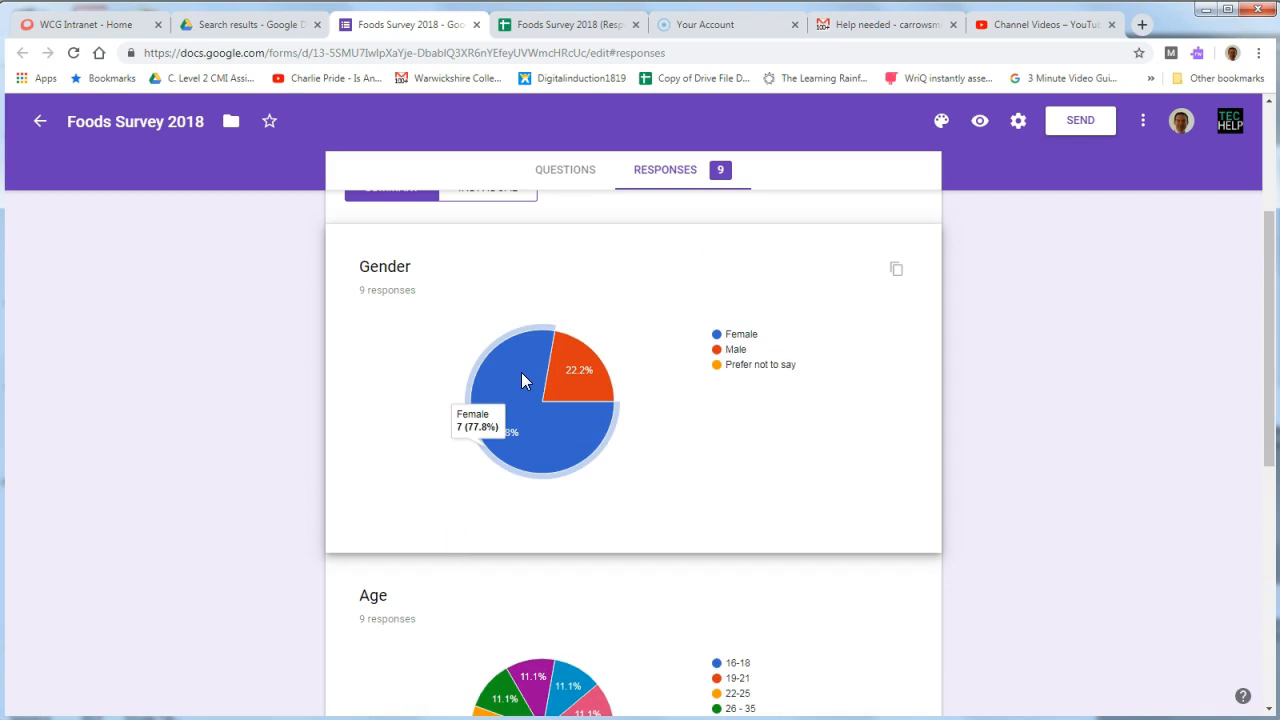
left_click(562, 28)
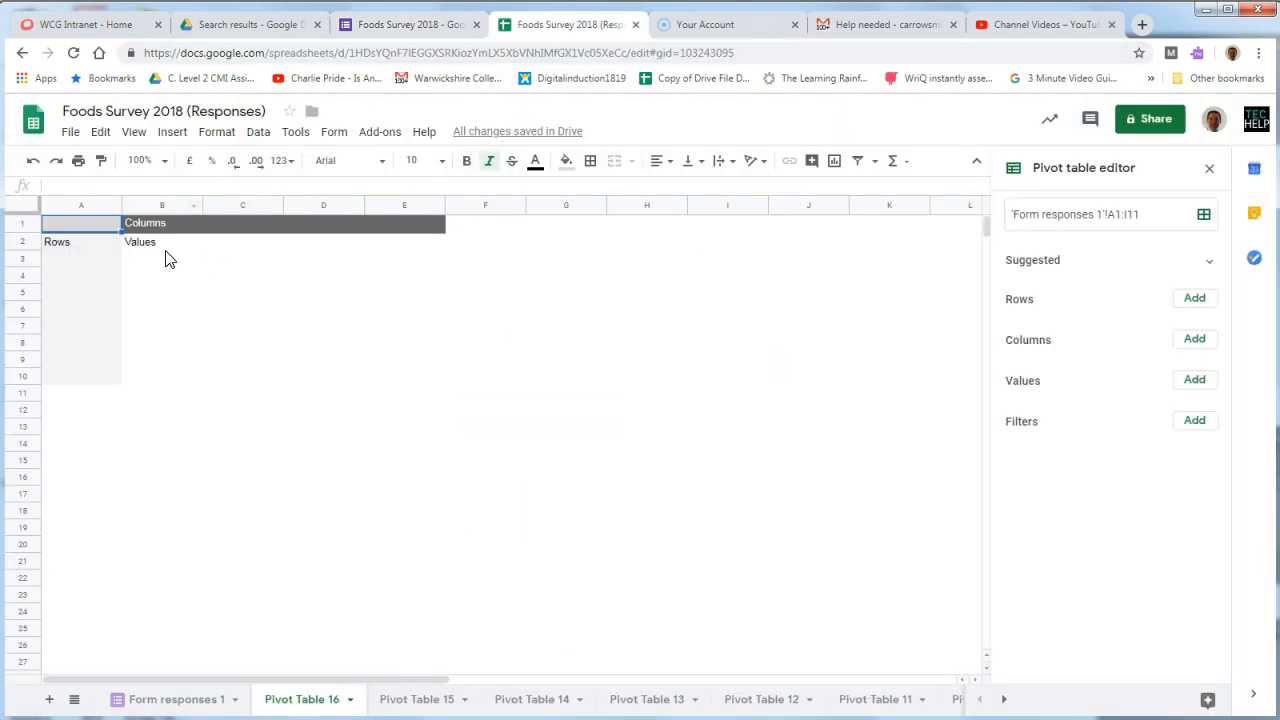
Add Gender as the pivot table's rows and Food I like to eat [Salad] as its columns.
left_click(1198, 300)
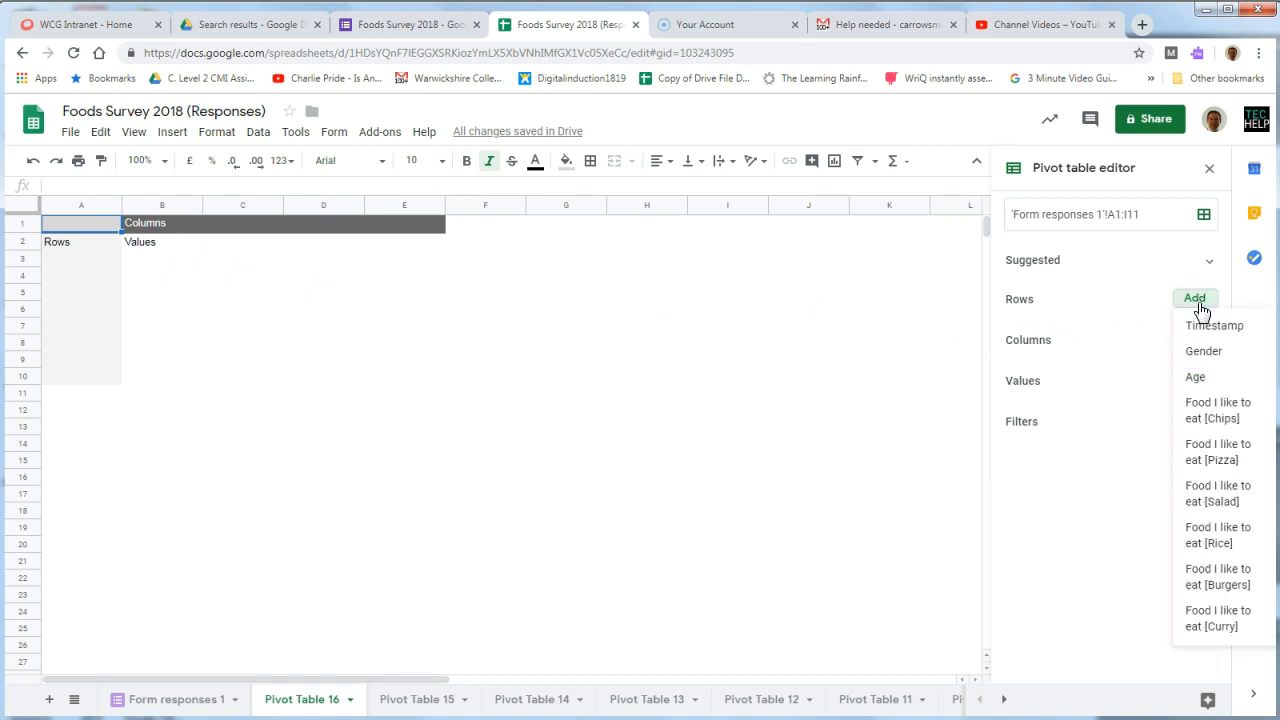
left_click(1205, 352)
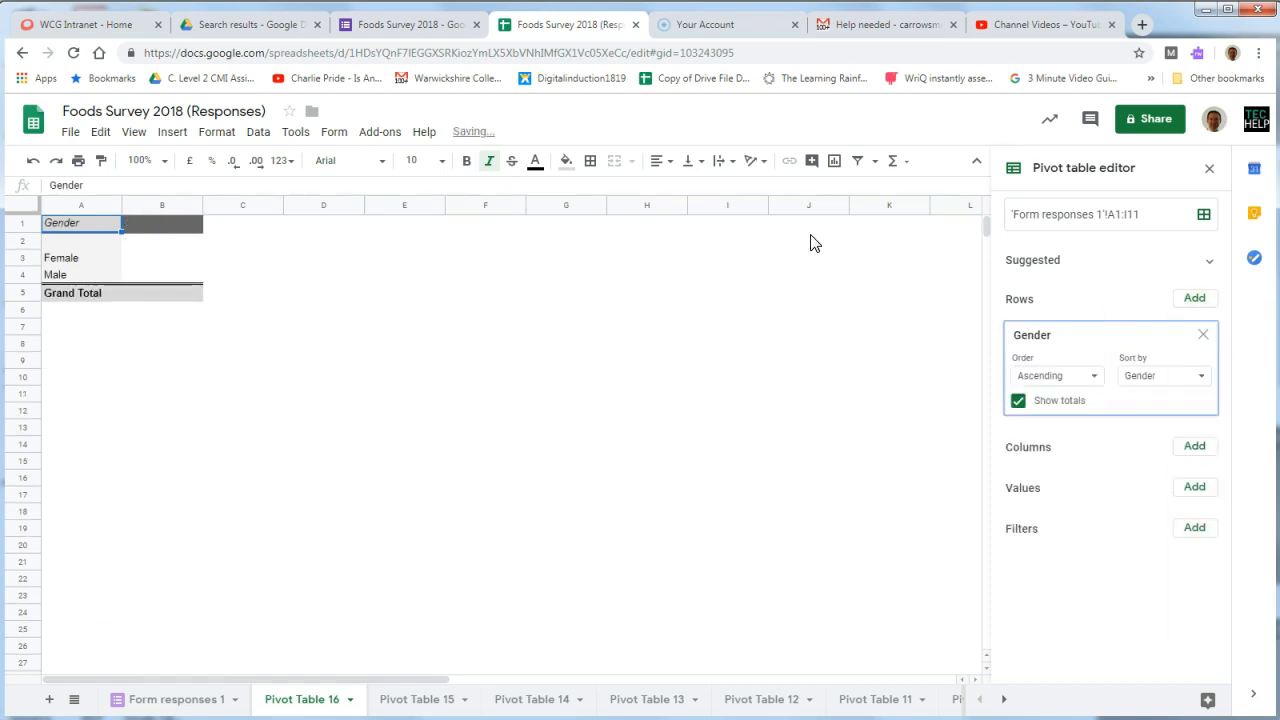
left_click(1195, 447)
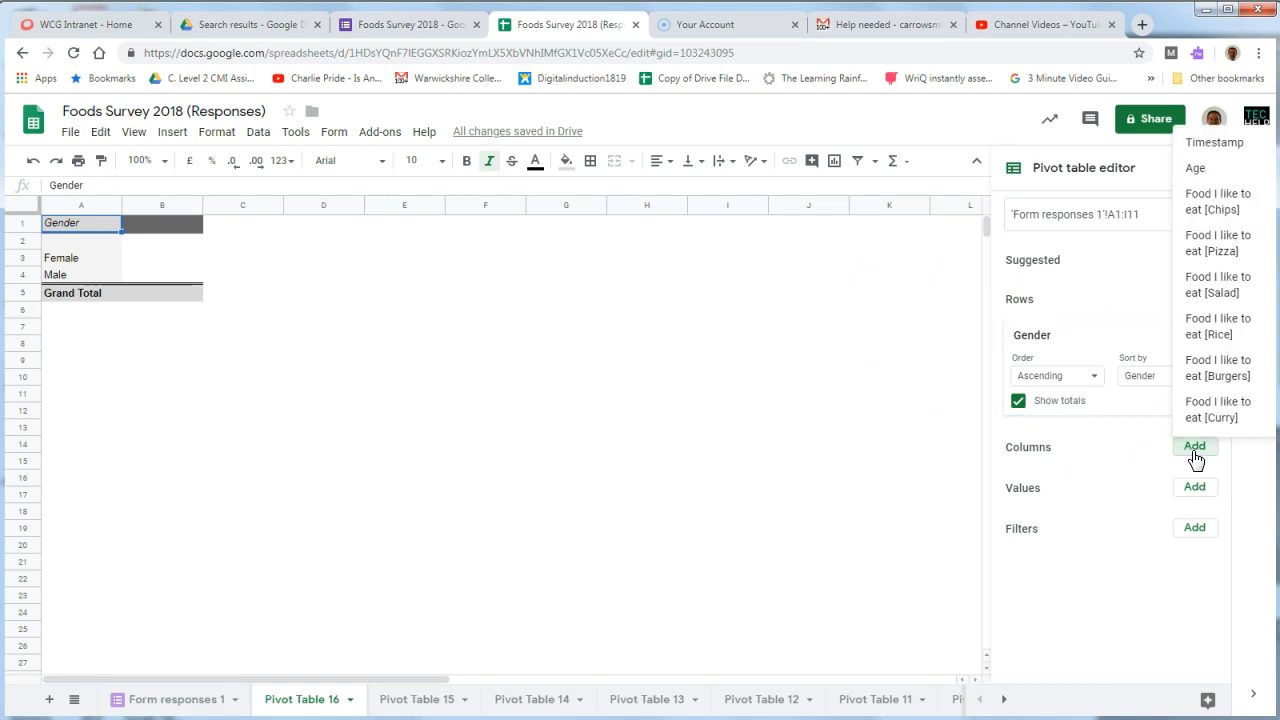
left_click(1203, 293)
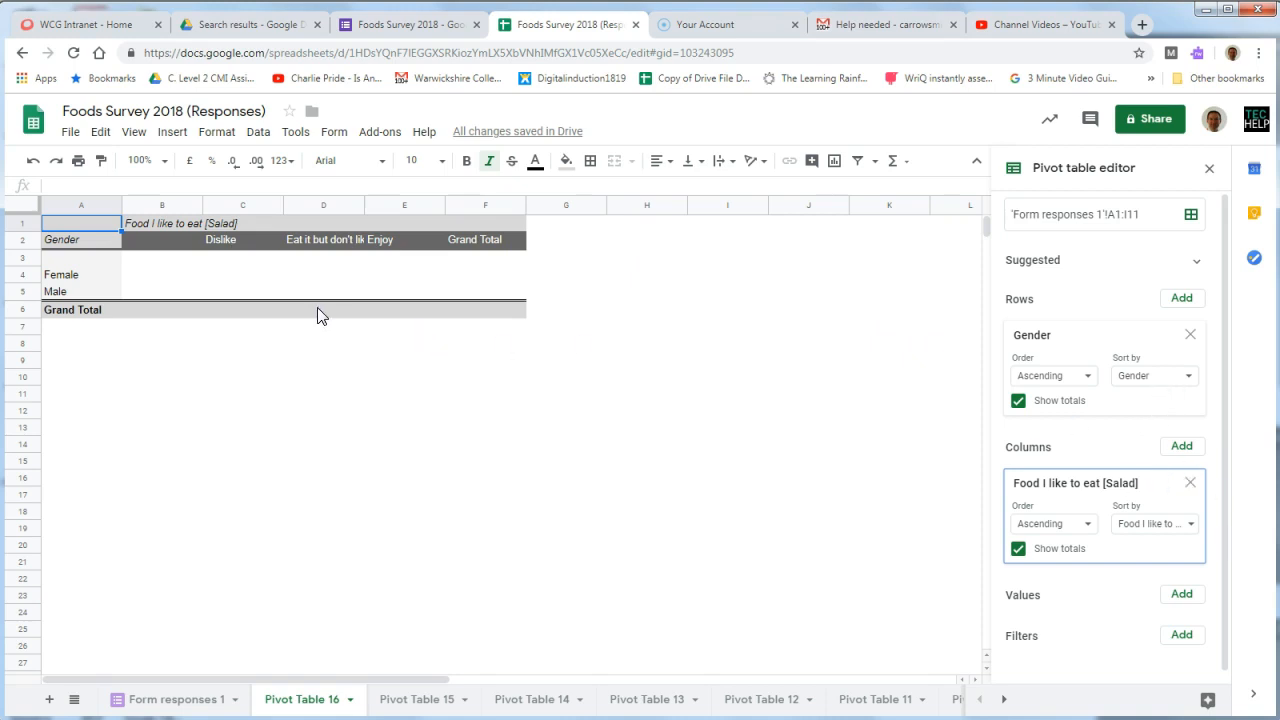
Add Food I like to eat [Salad] as the pivot table's values and show them as % of row.
scroll(1020, 491, "down", 1)
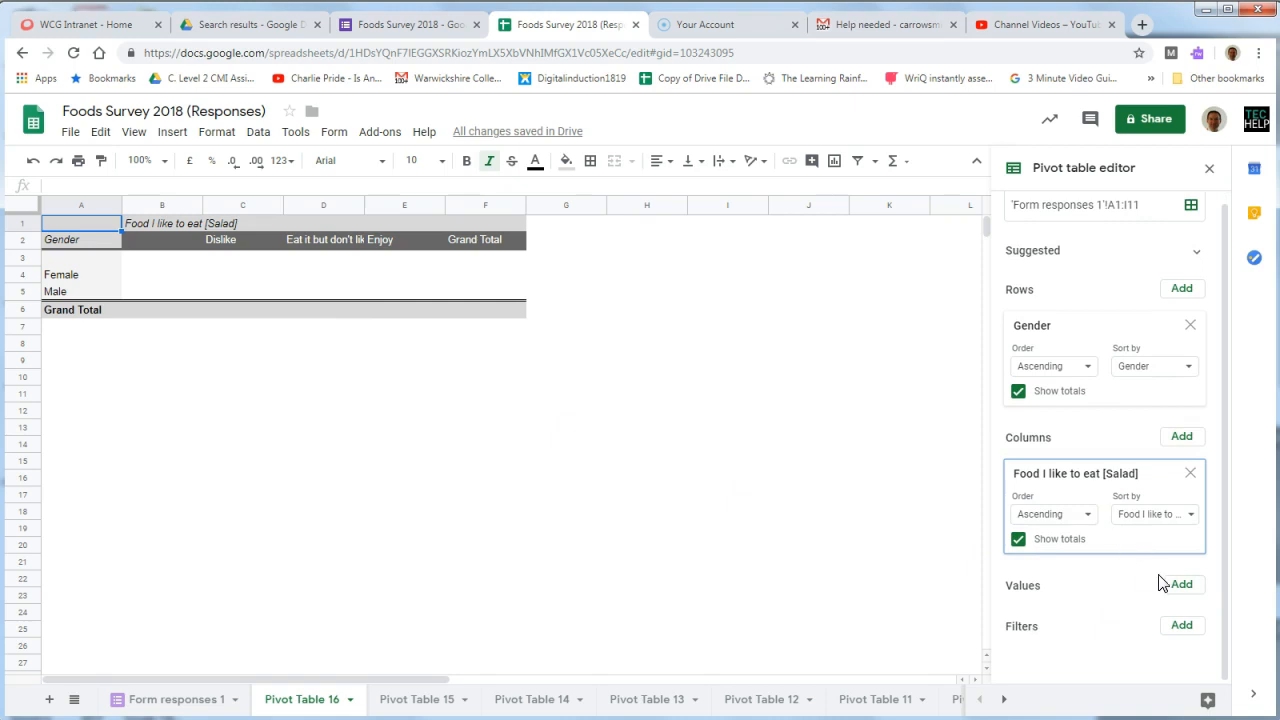
left_click(1182, 586)
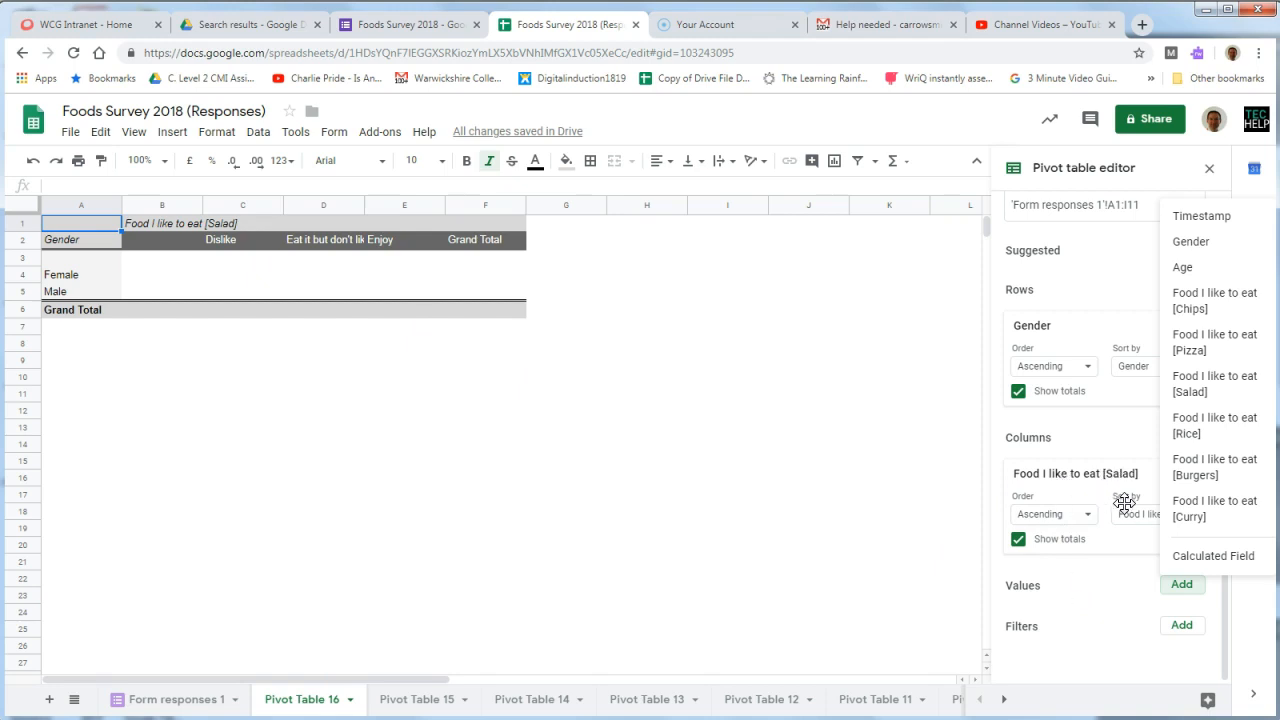
left_click(1204, 399)
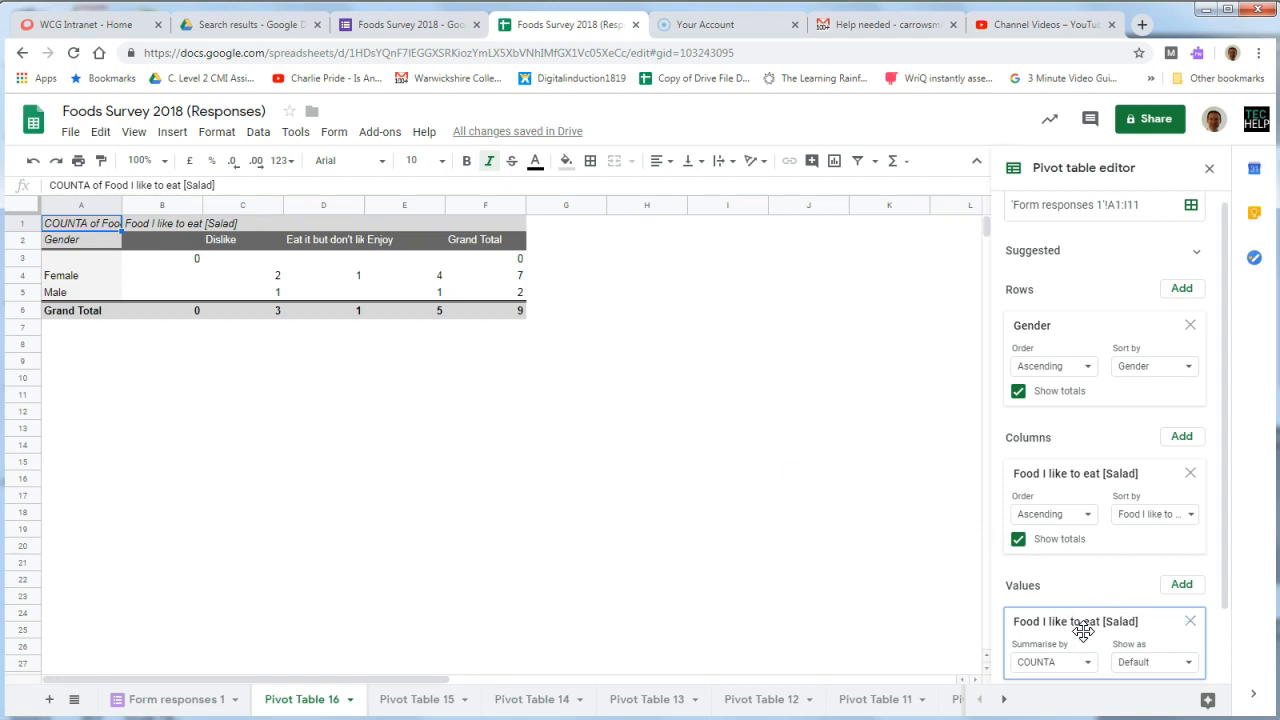
left_click(1156, 668)
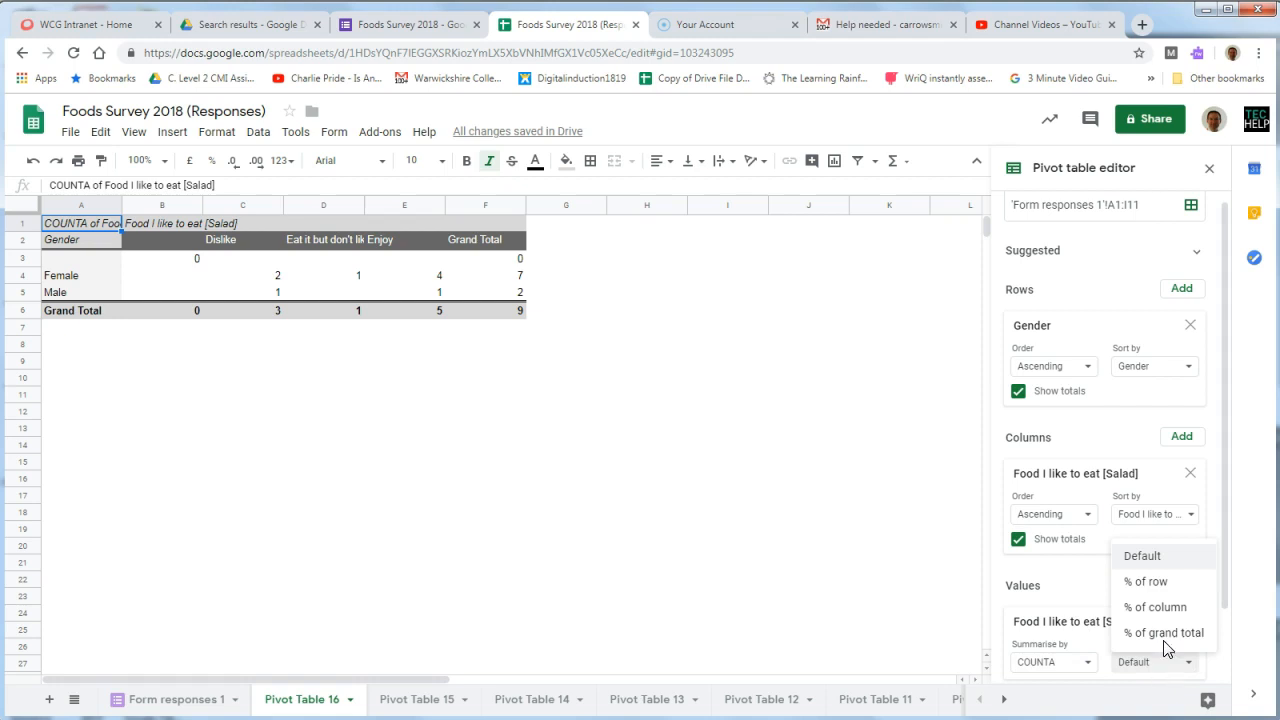
left_click(1148, 585)
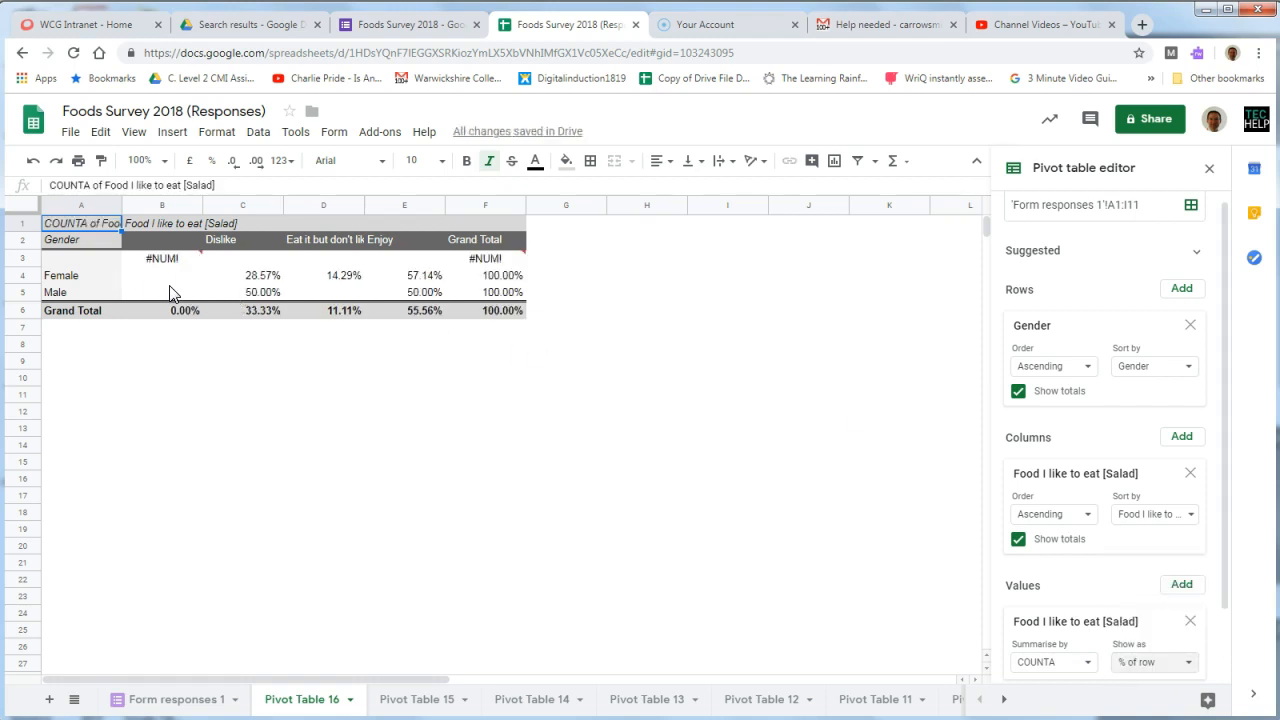
mouse_move(180, 264)
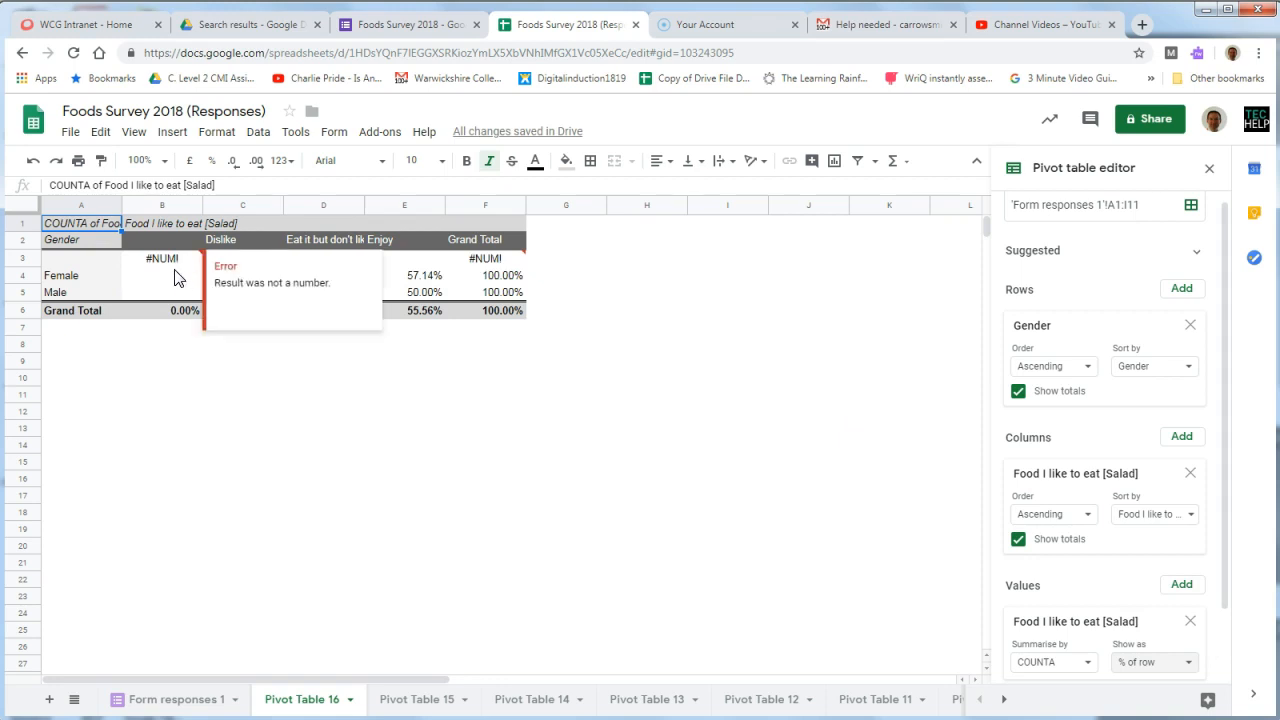
left_click(240, 362)
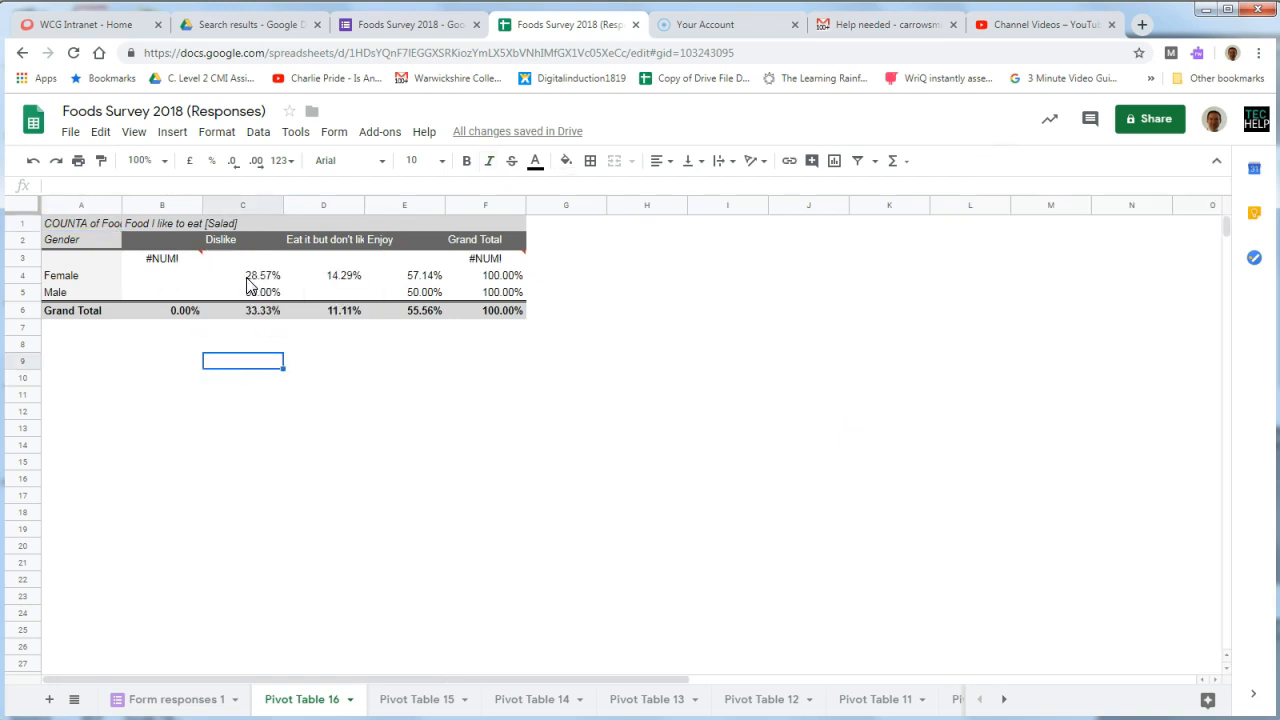
Insert a chart from pivot table cells A2:E5 and move it clear below the table.
left_click(150, 241)
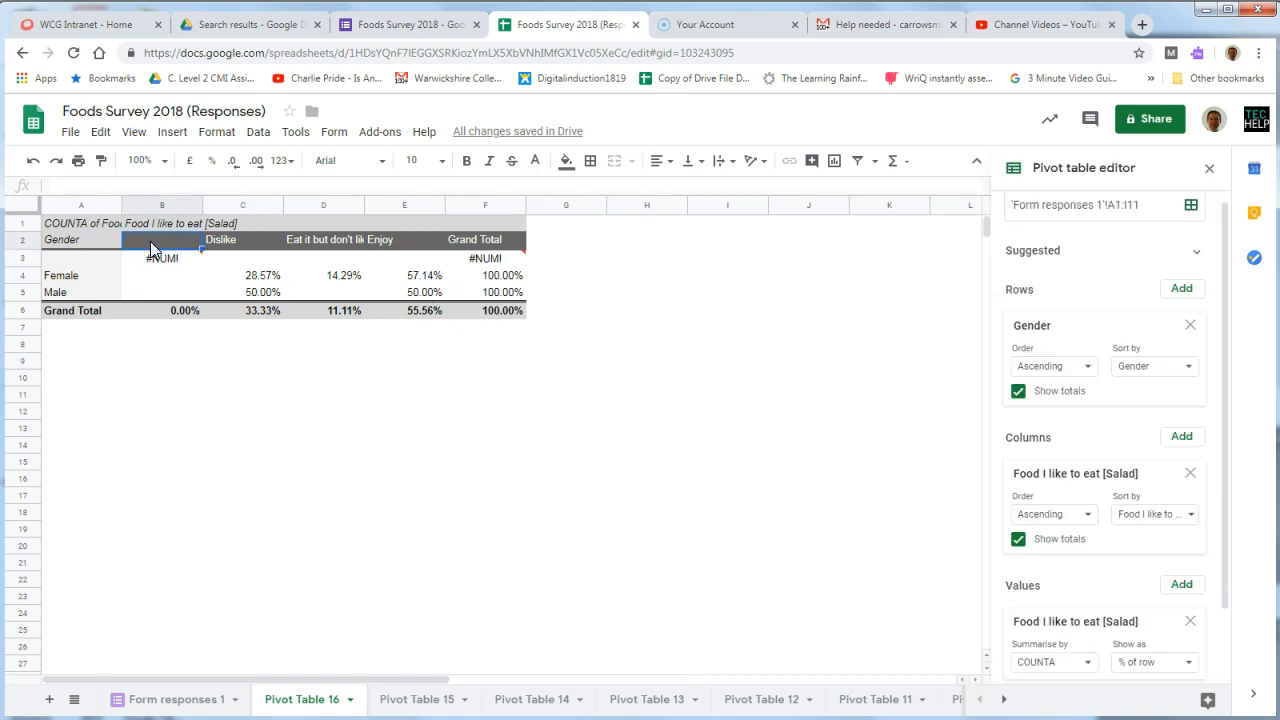
left_click_drag(94, 240, 421, 293)
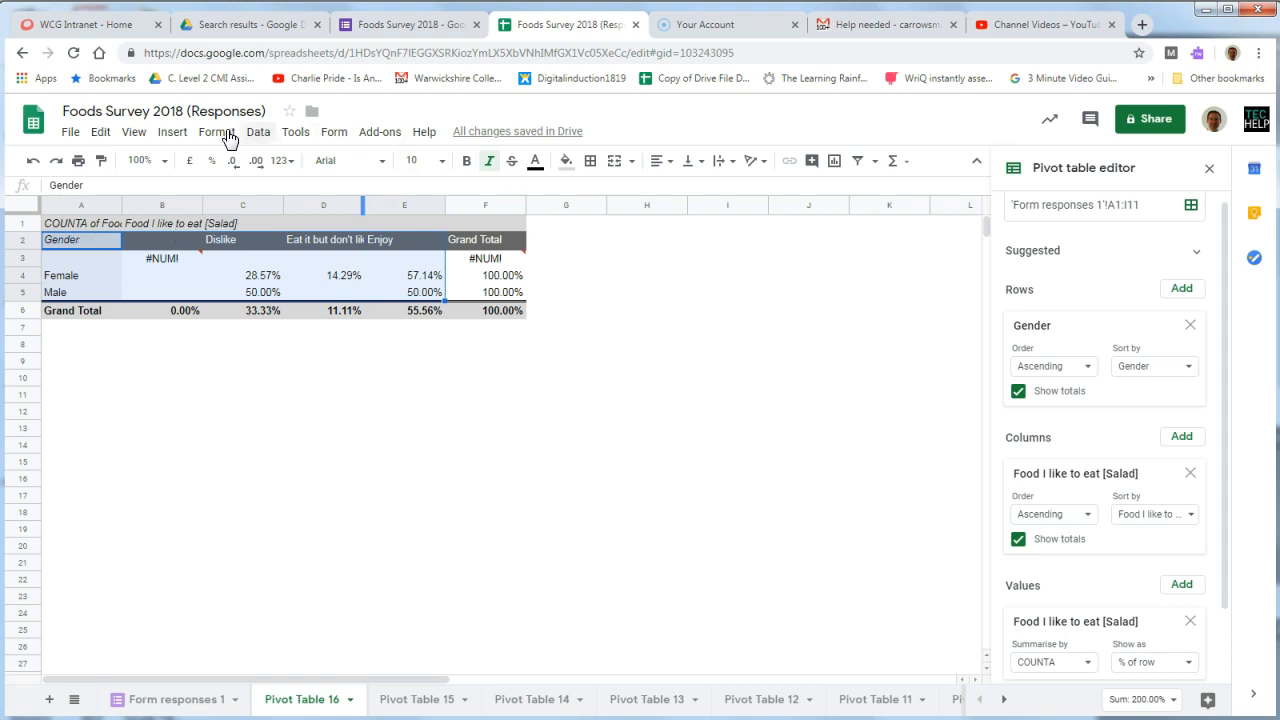
left_click(178, 134)
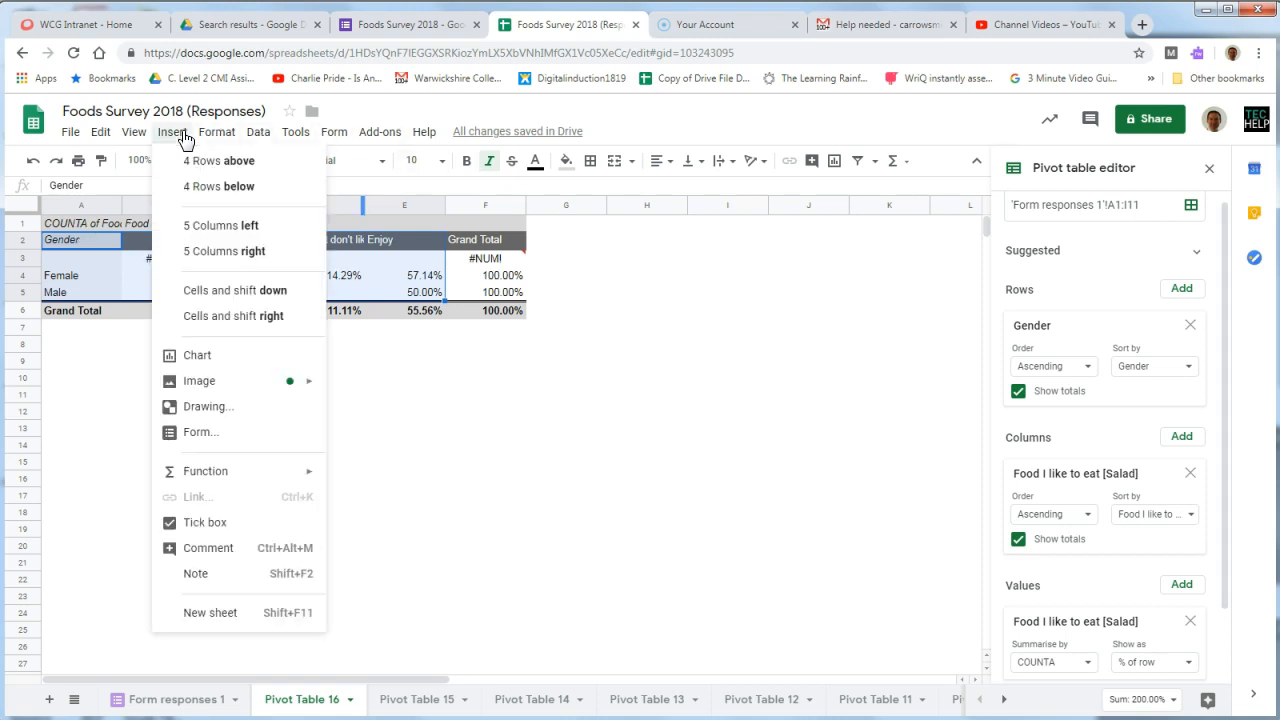
left_click(216, 356)
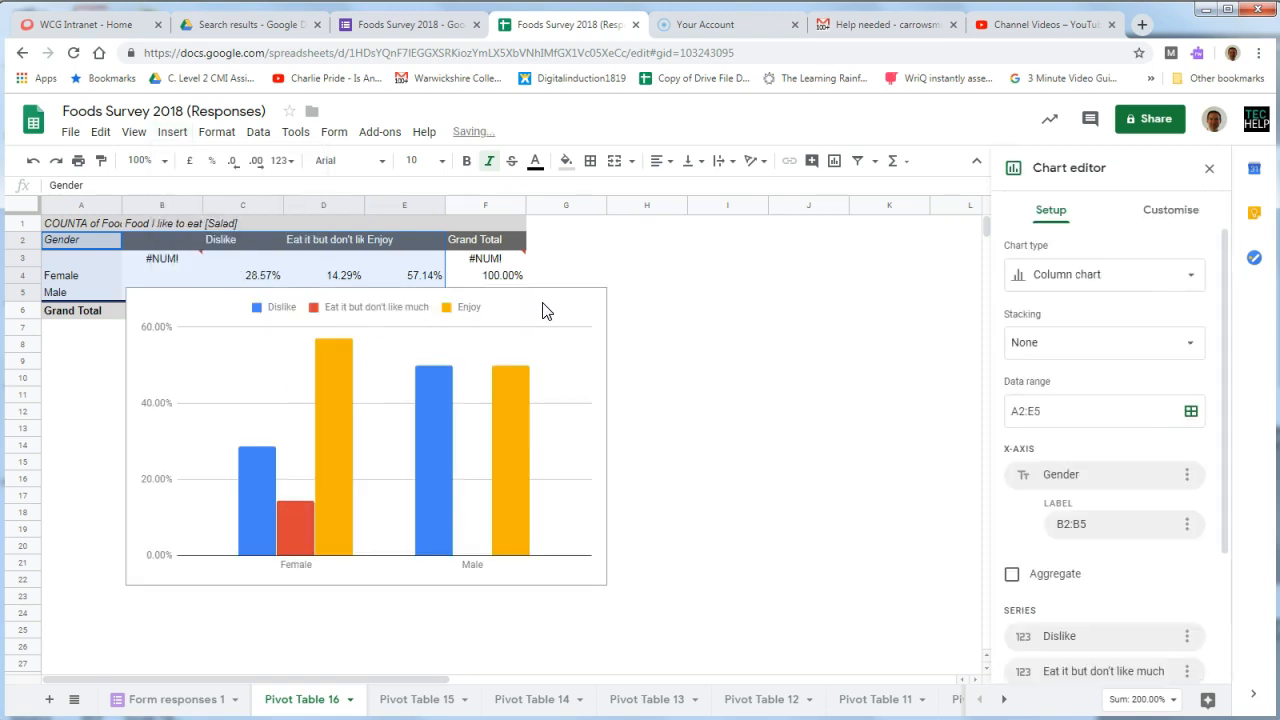
left_click_drag(523, 294, 774, 339)
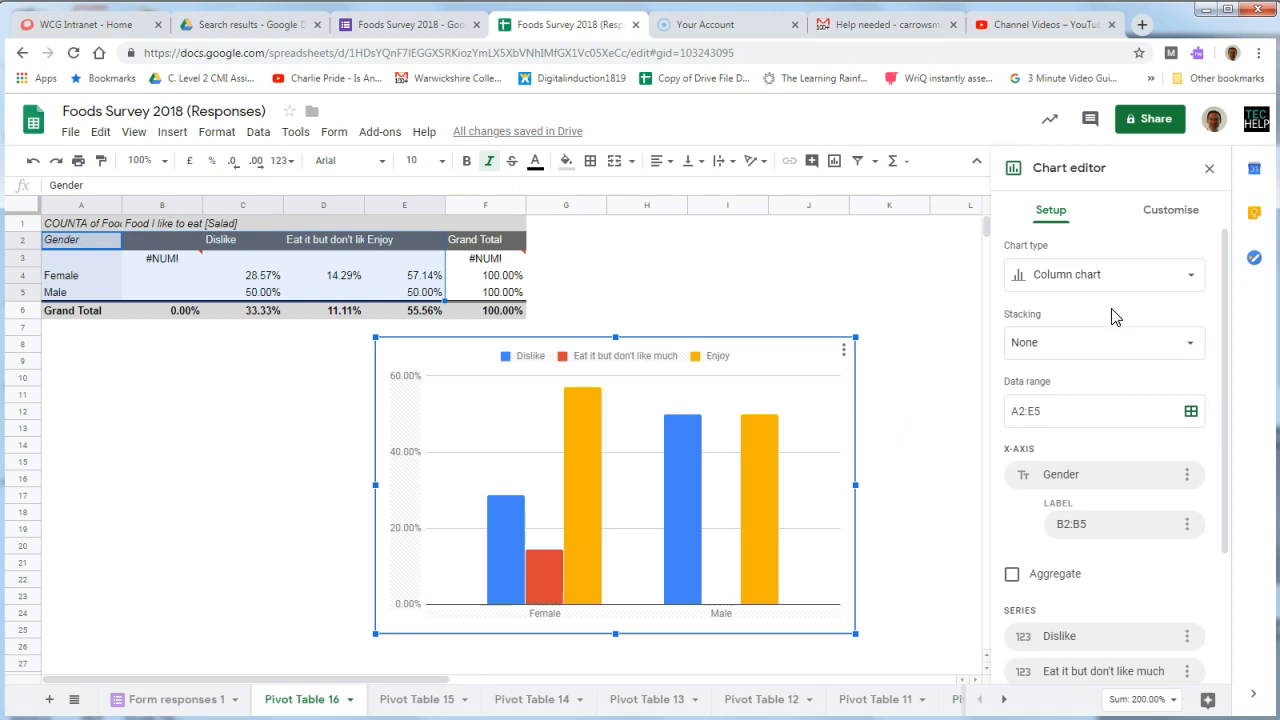
Try the chart with switched rows and columns, compare the male and female bars, and revert the switch.
left_click_drag(1222, 336, 1226, 463)
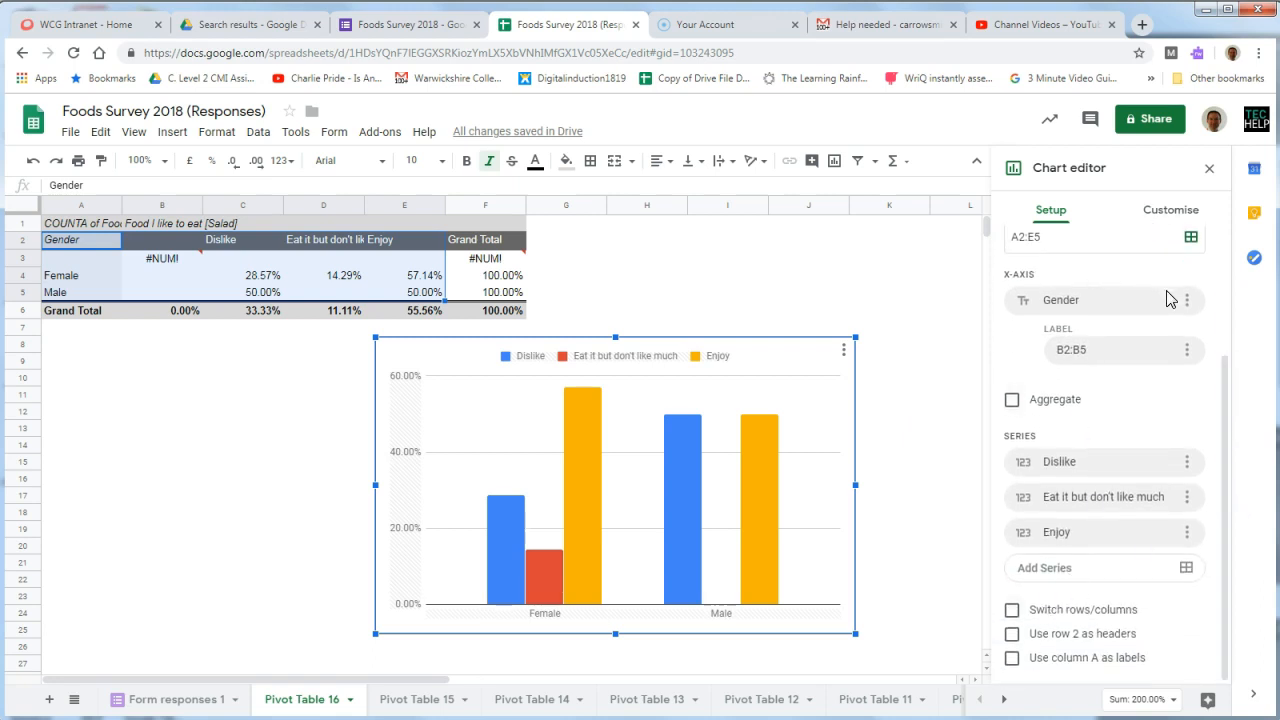
left_click(1012, 610)
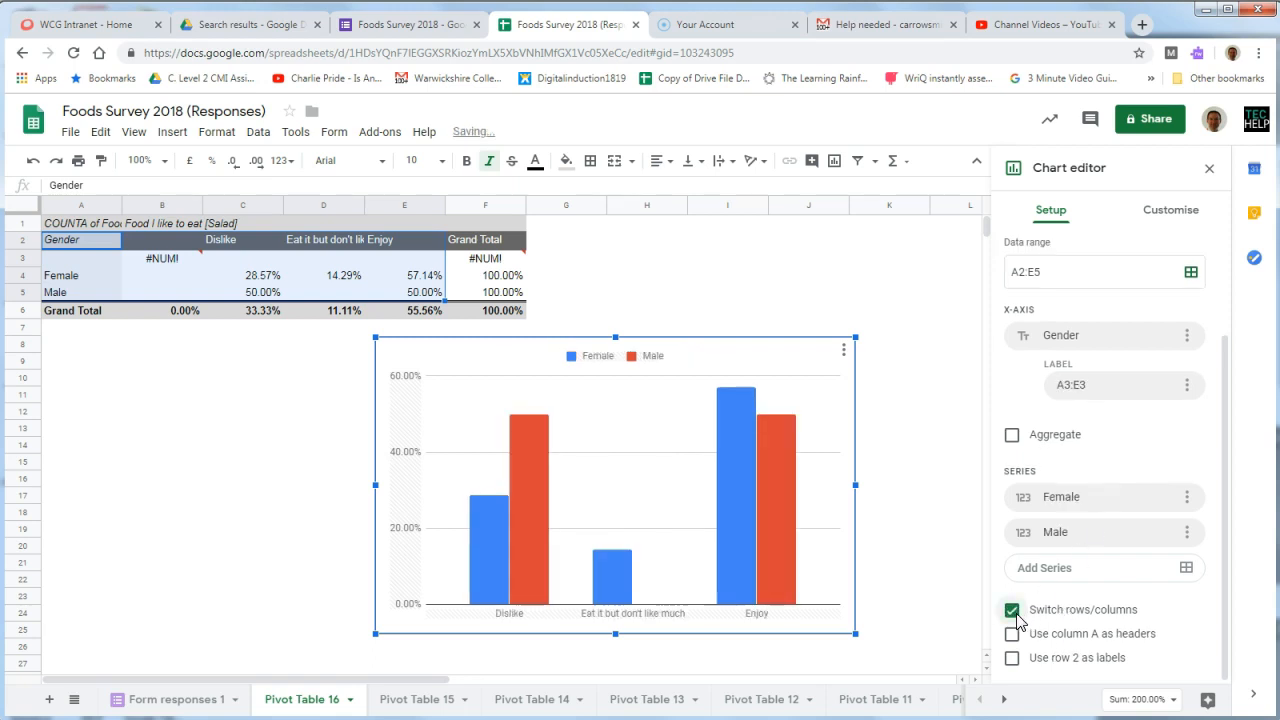
mouse_move(535, 514)
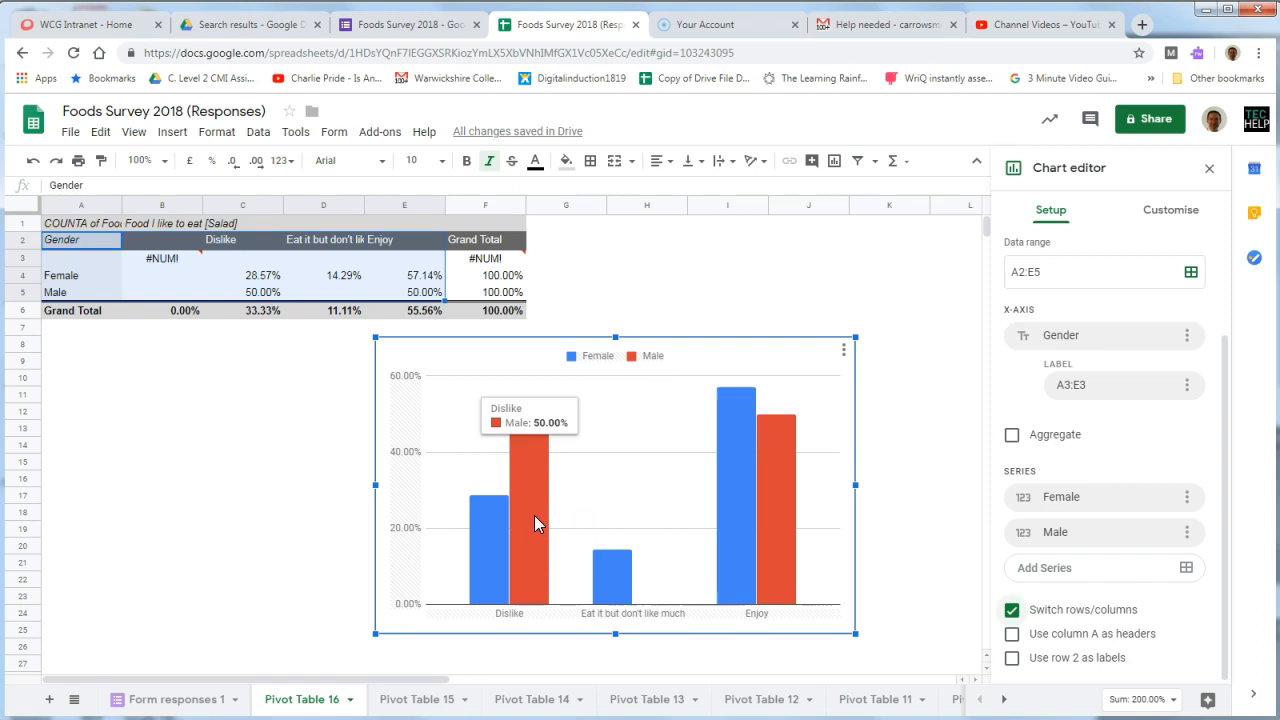
mouse_move(789, 563)
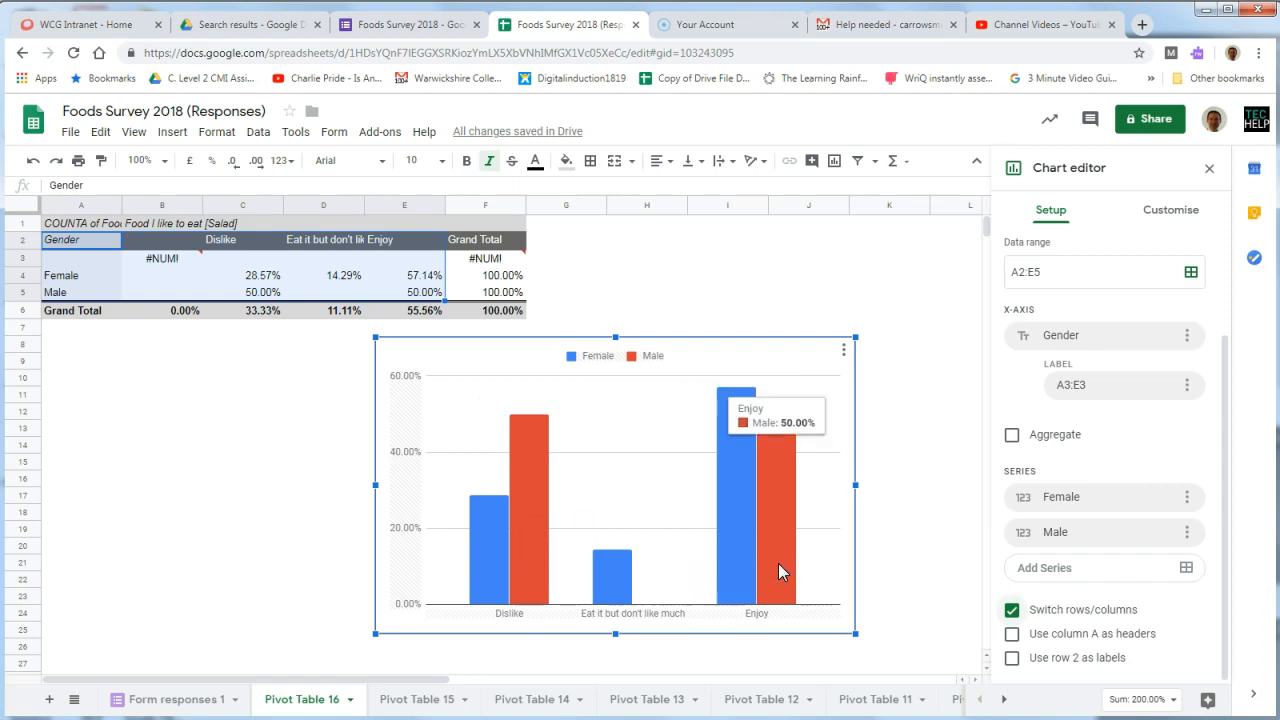
left_click(1012, 611)
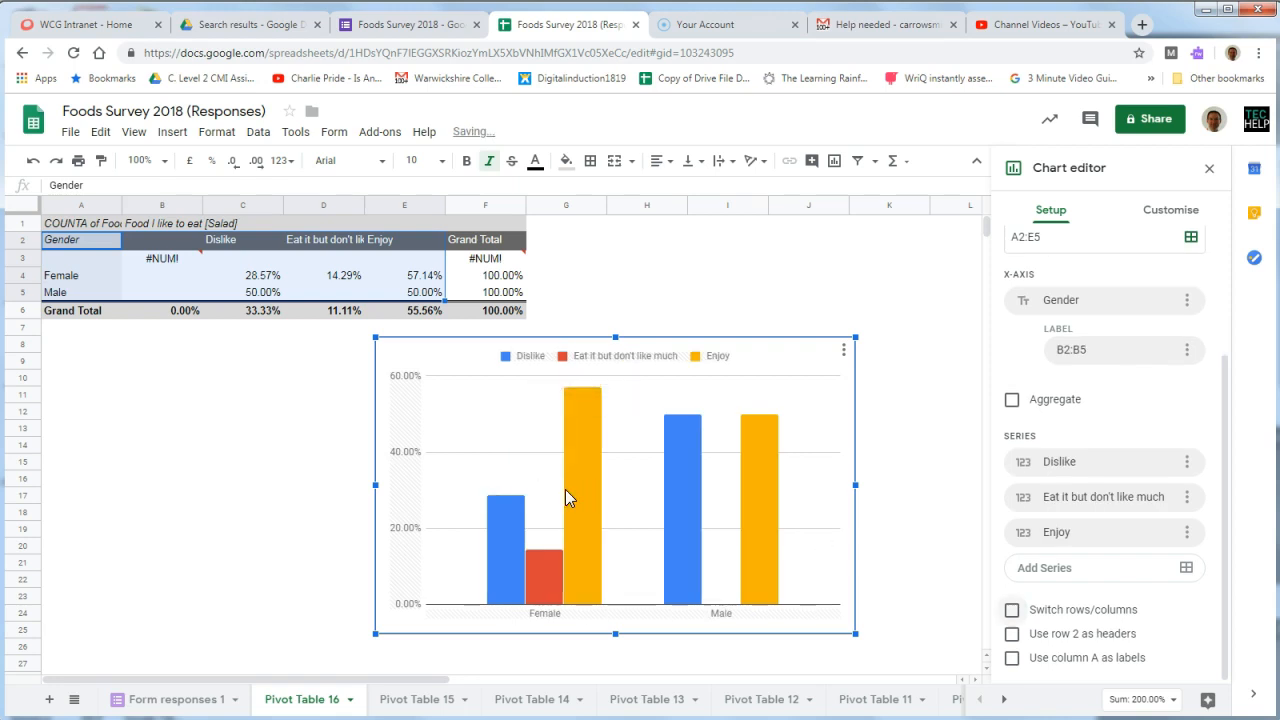
mouse_move(570, 490)
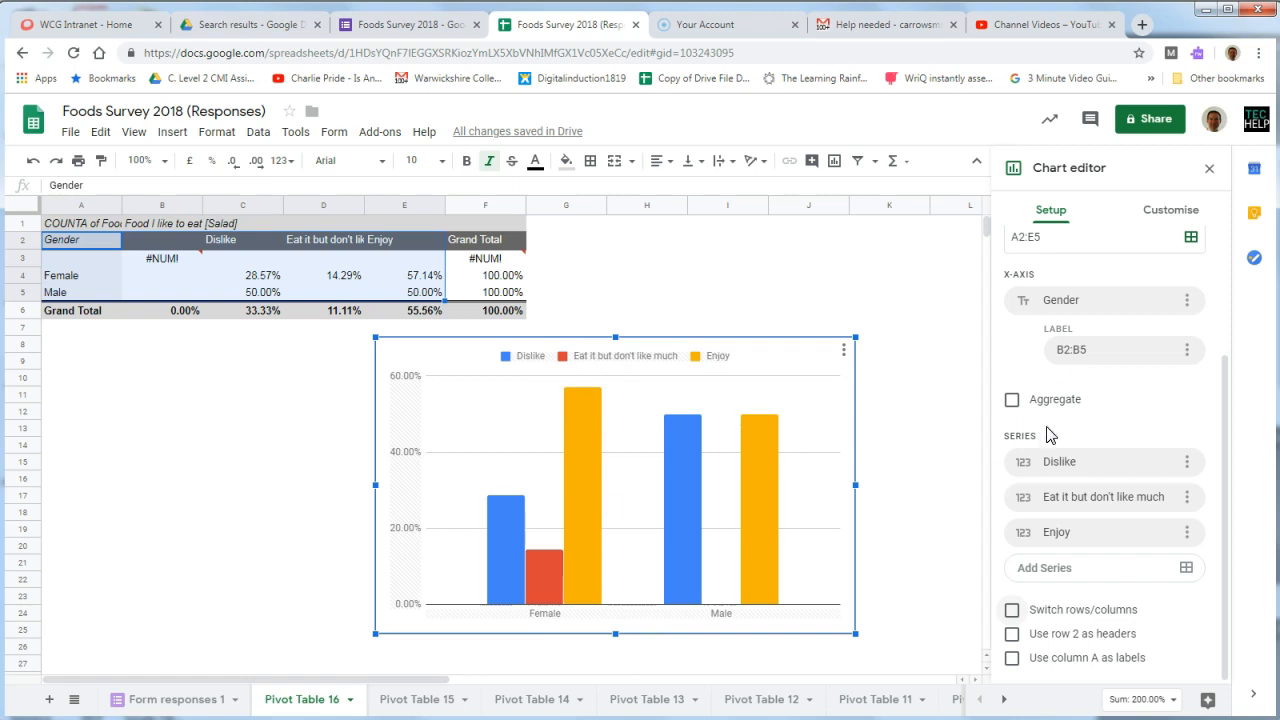
Give the salad chart the title "Food enjoyment by gender".
left_click(1167, 212)
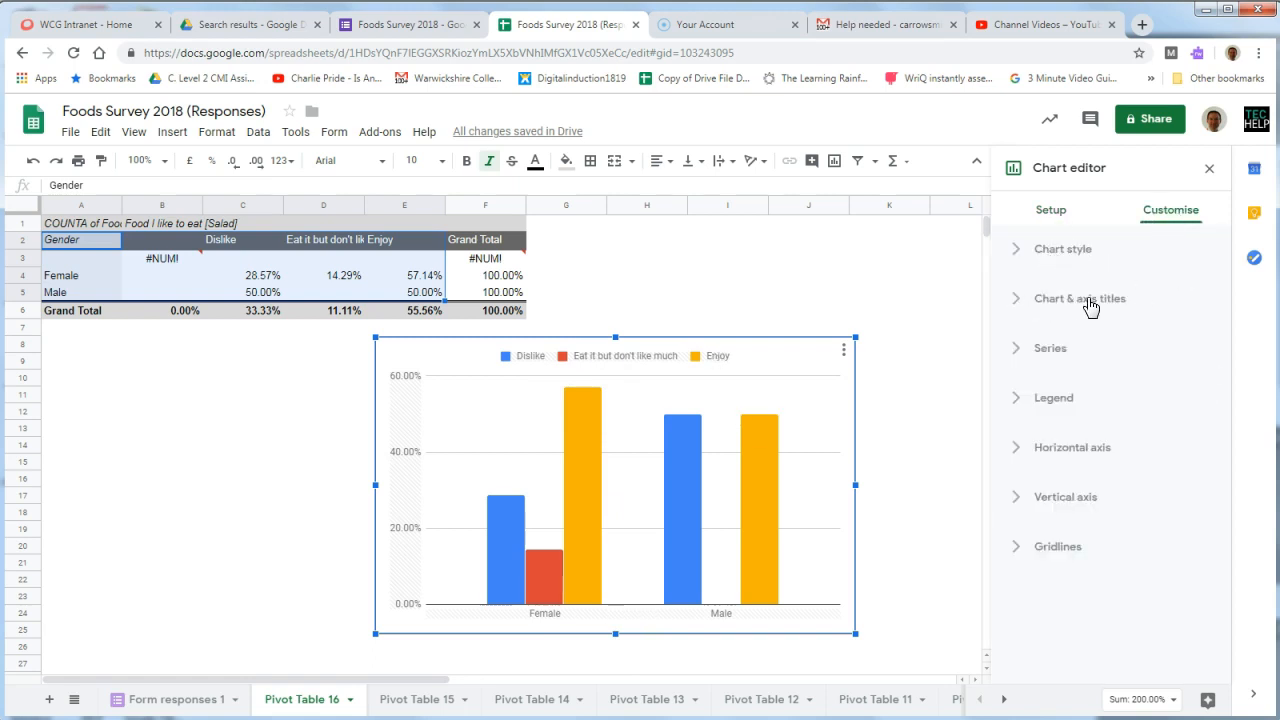
left_click(1024, 300)
left_click(1045, 411)
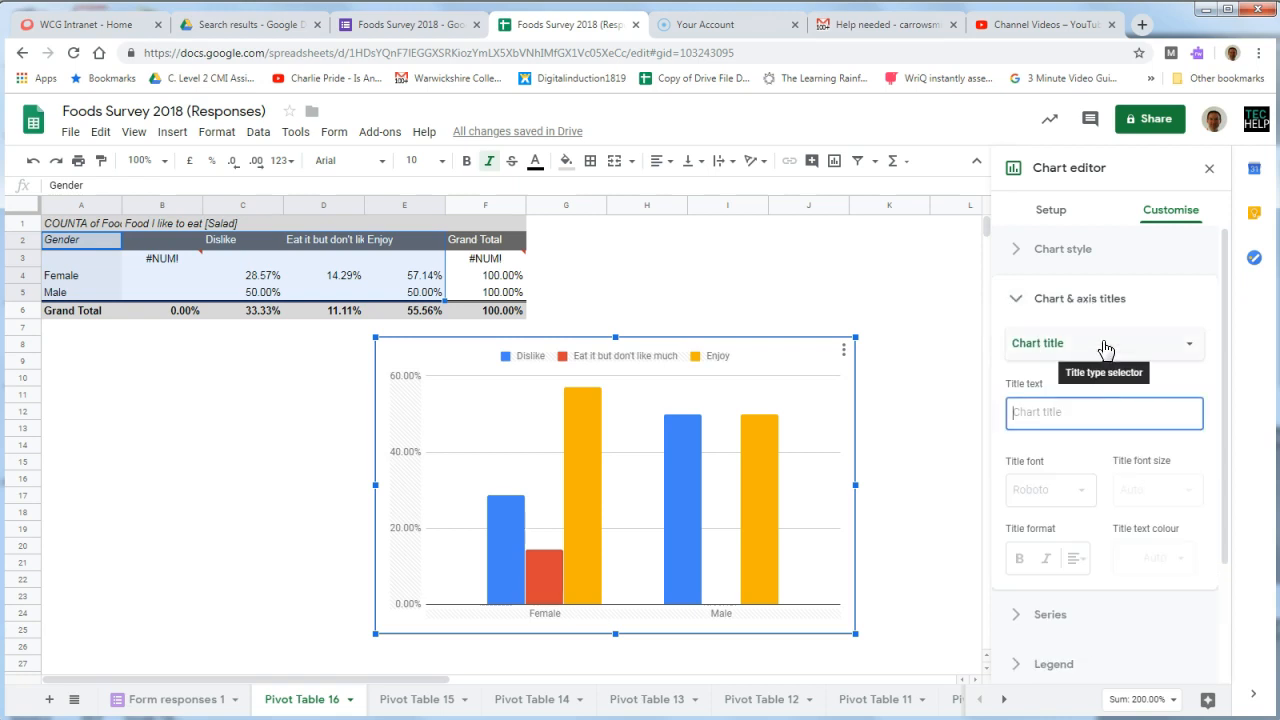
type("Food")
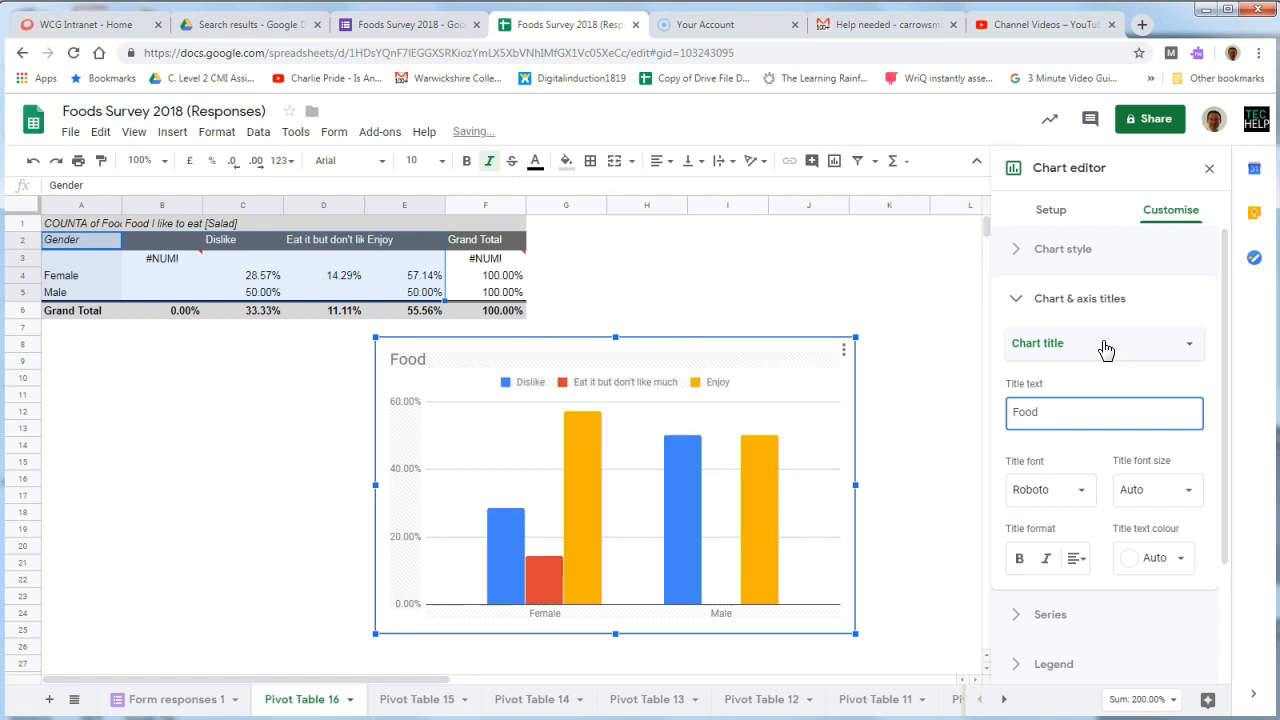
type(" enjoyment by gender")
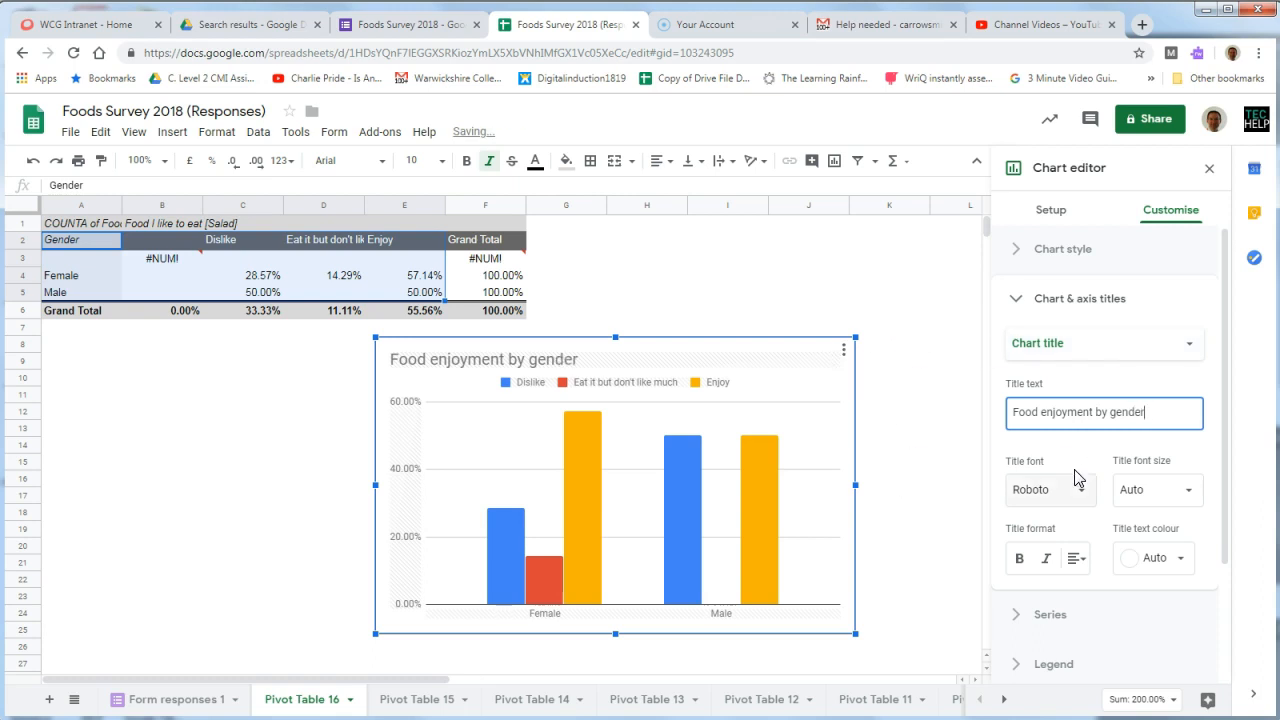
Set the chart's horizontal axis title to "Gender".
left_click(1066, 355)
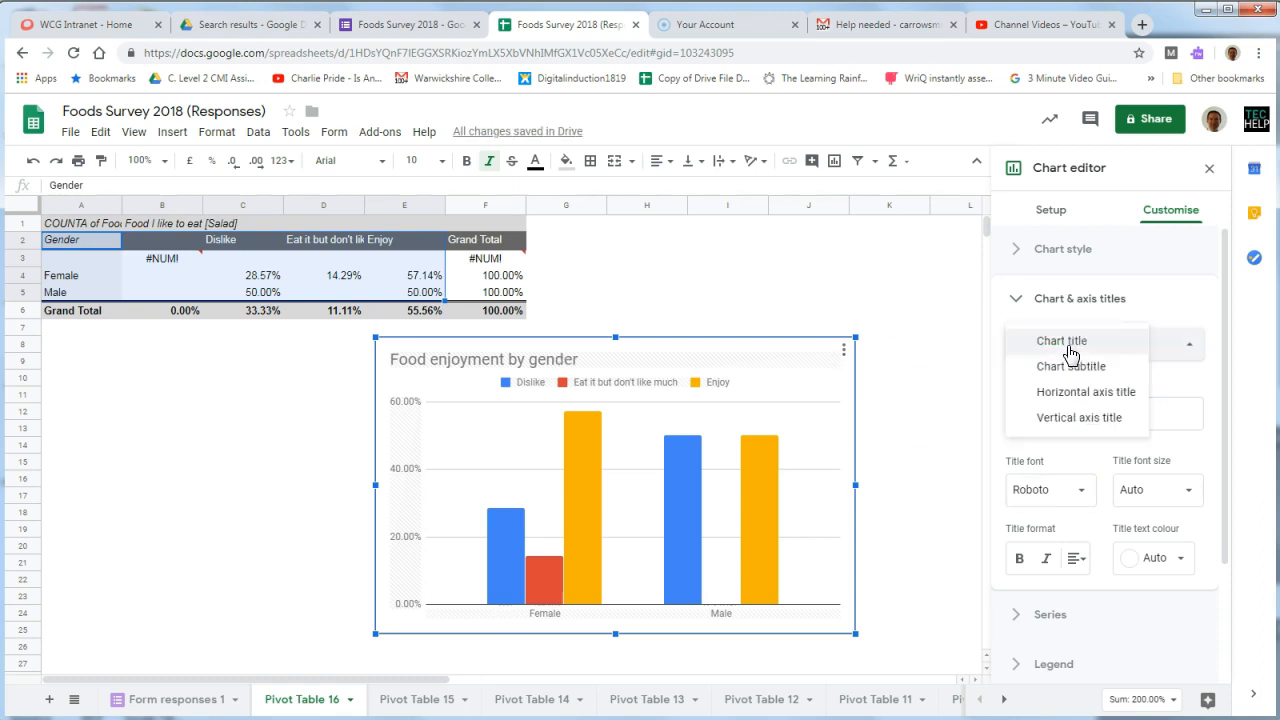
left_click(1070, 398)
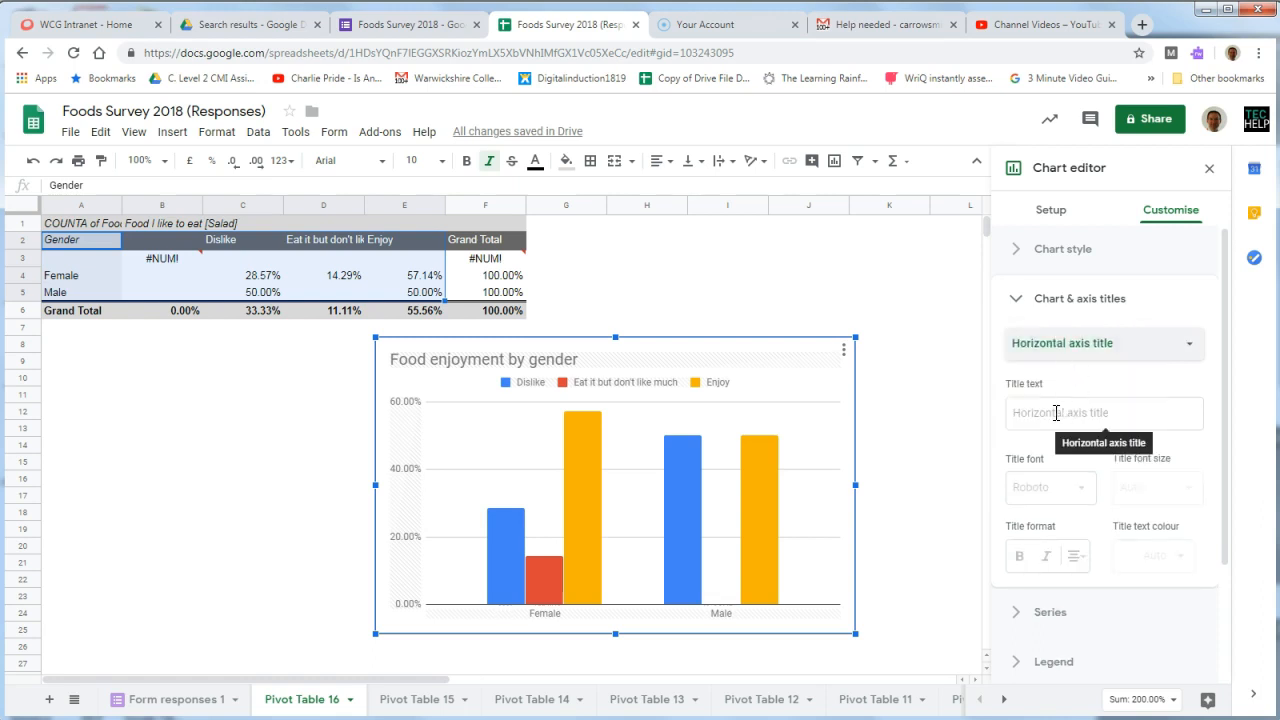
left_click(1056, 413)
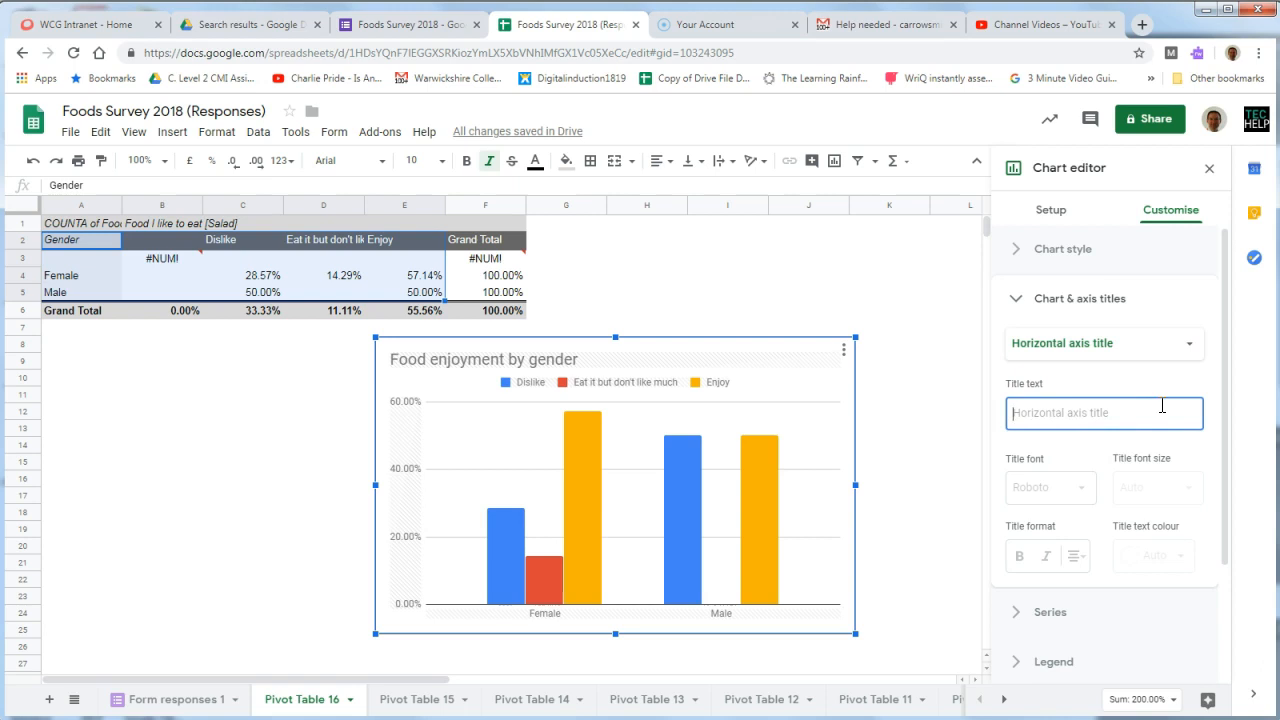
type("Gende")
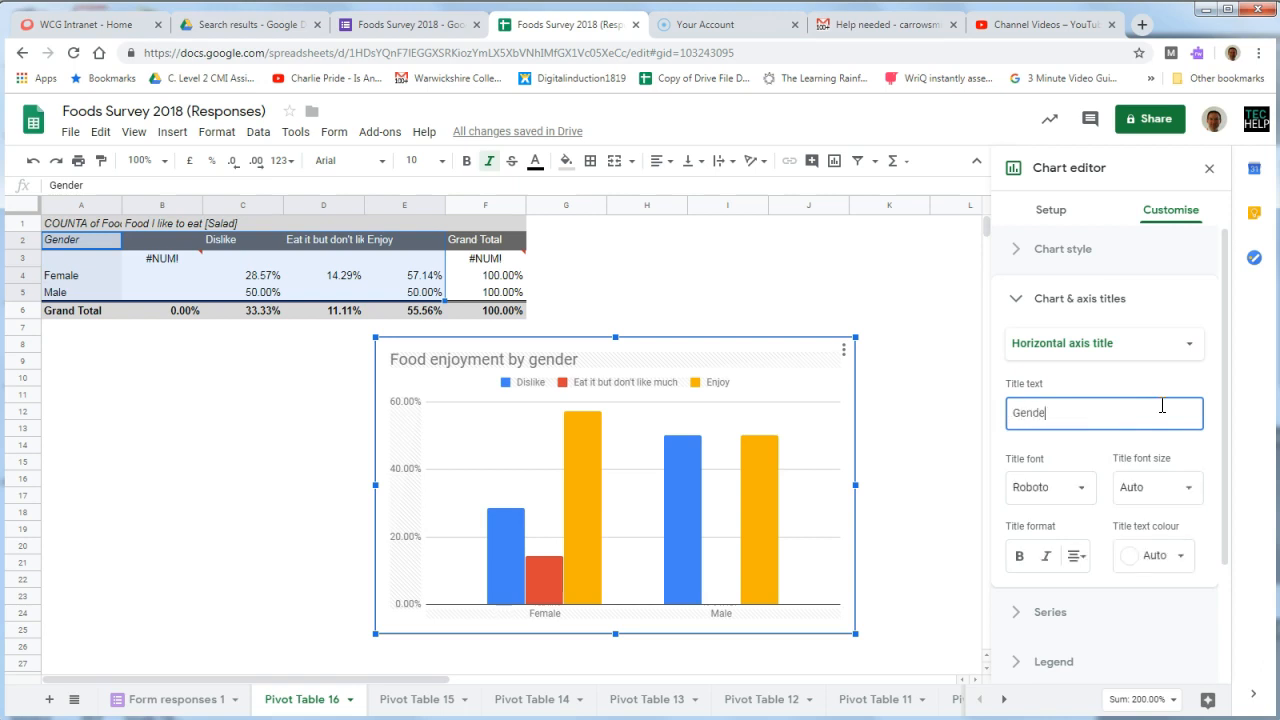
Set the chart's vertical axis title to "Percentage" and close the chart's editing options.
left_click(1150, 343)
left_click(1086, 366)
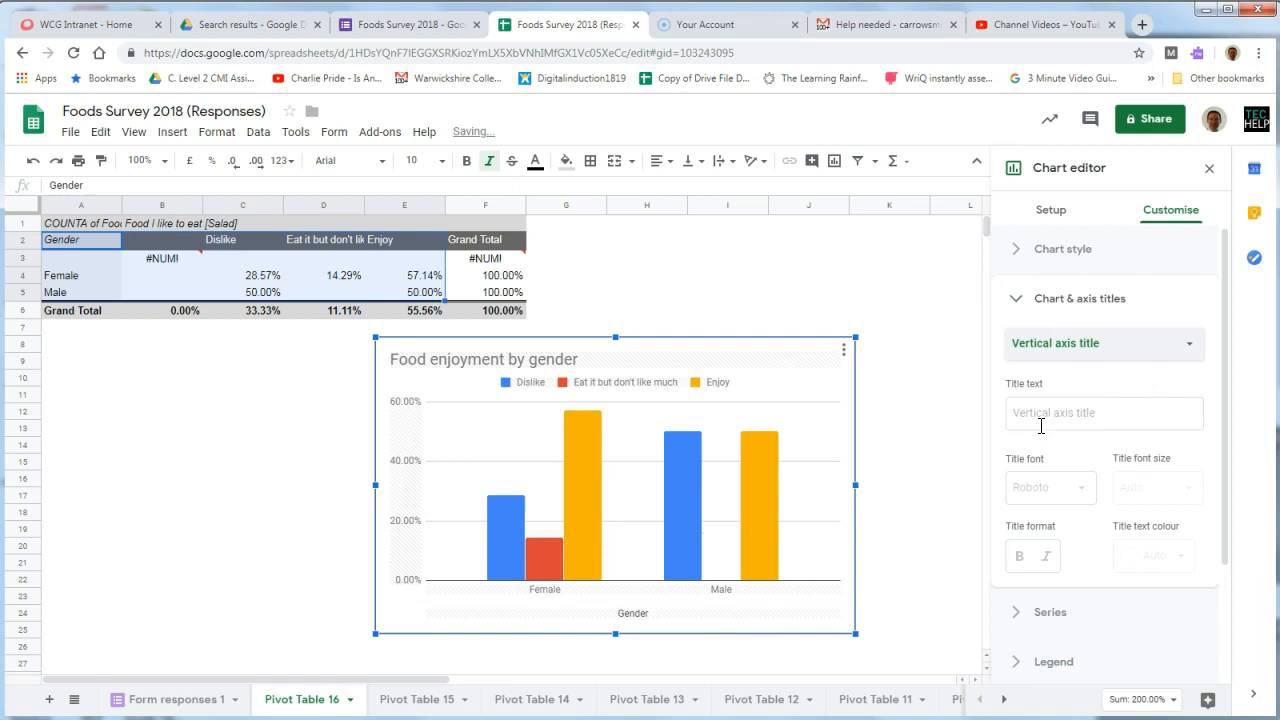
left_click(1064, 418)
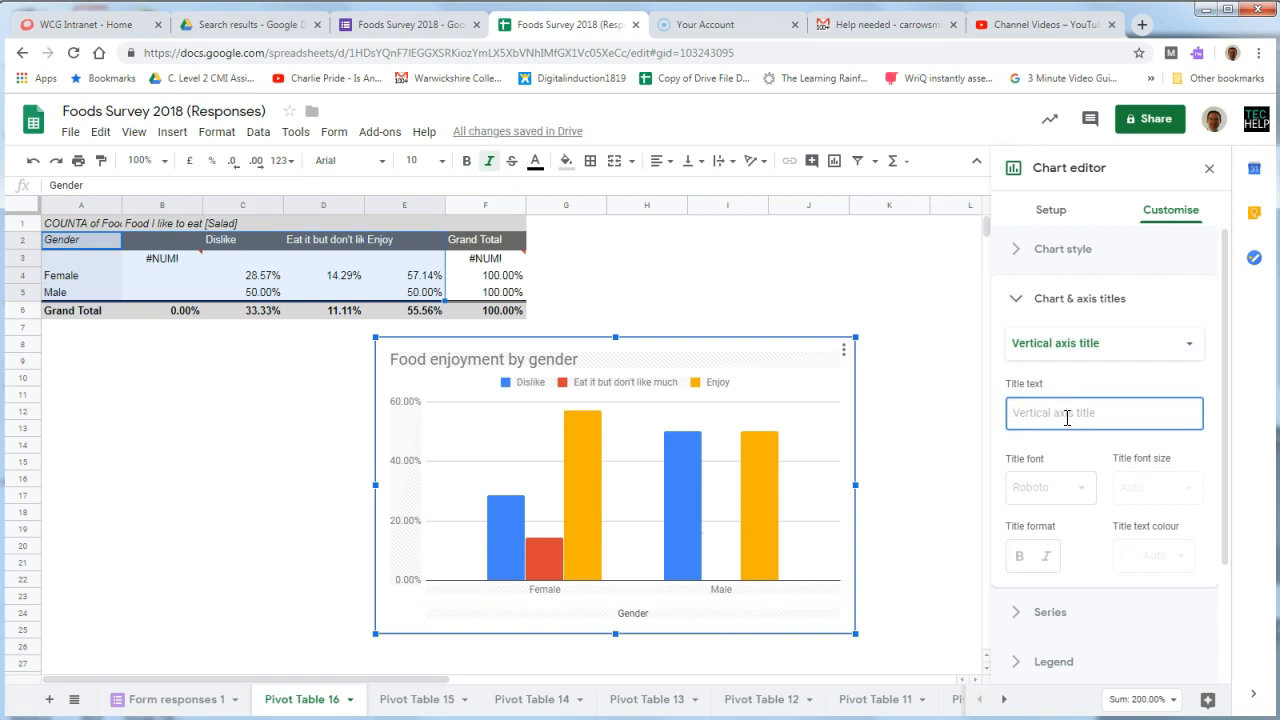
type("Percentage")
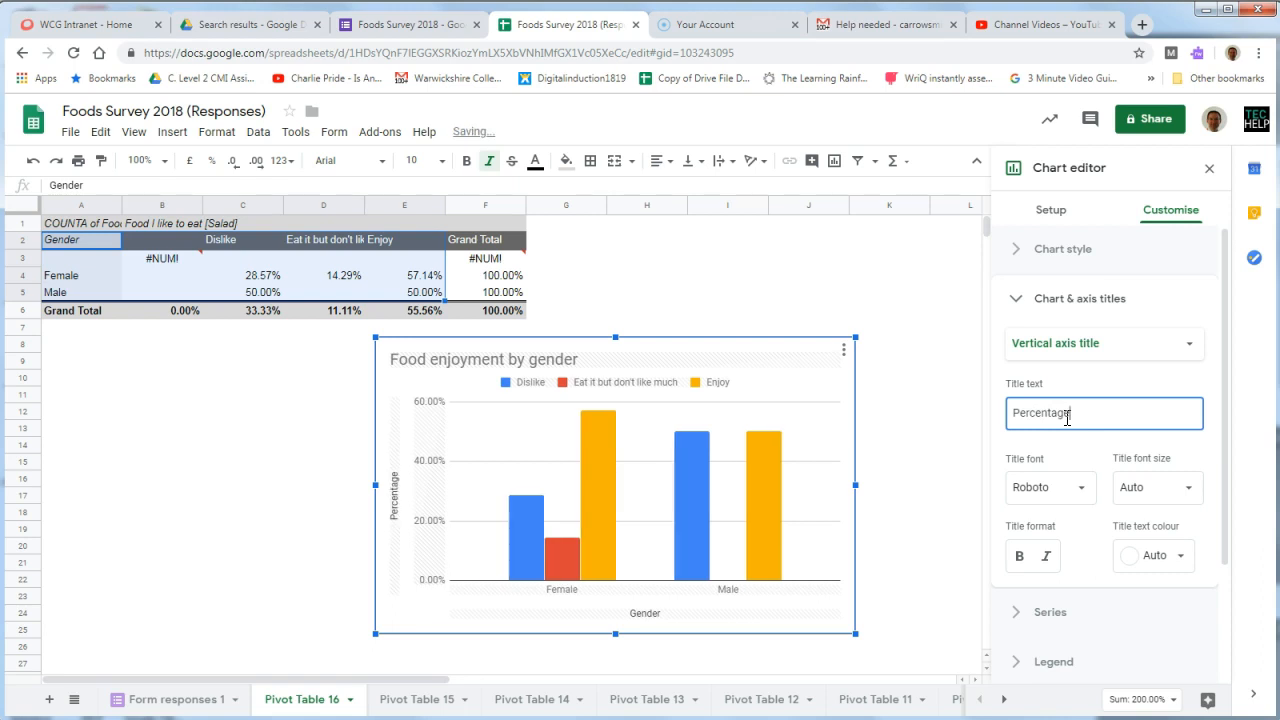
left_click(920, 566)
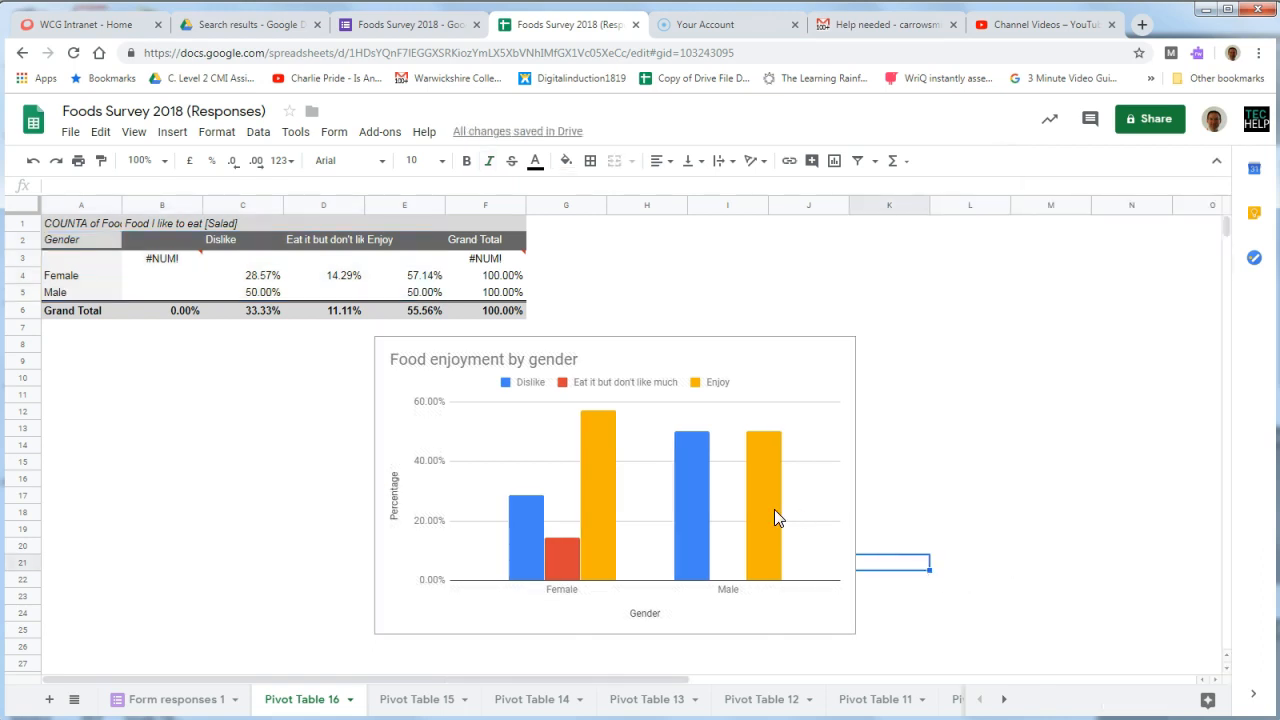
Look through the file formats offered for downloading the chart, without downloading it.
left_click(690, 358)
left_click(843, 352)
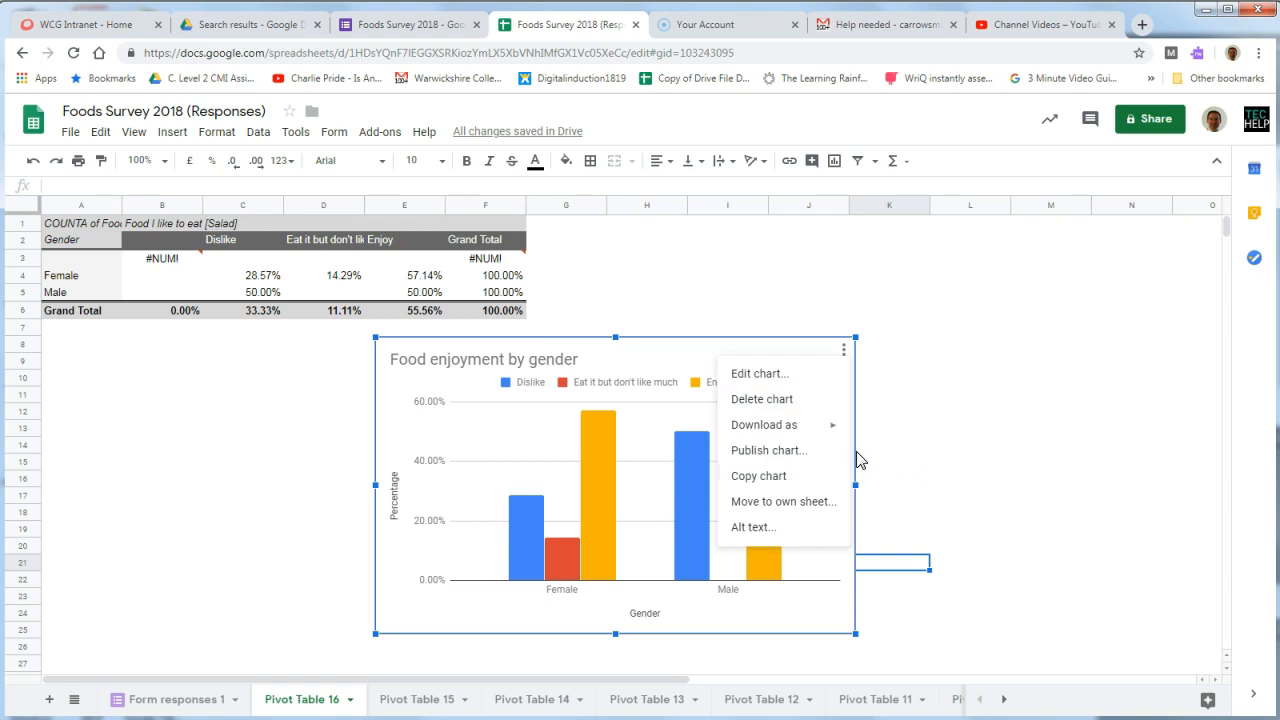
mouse_move(820, 428)
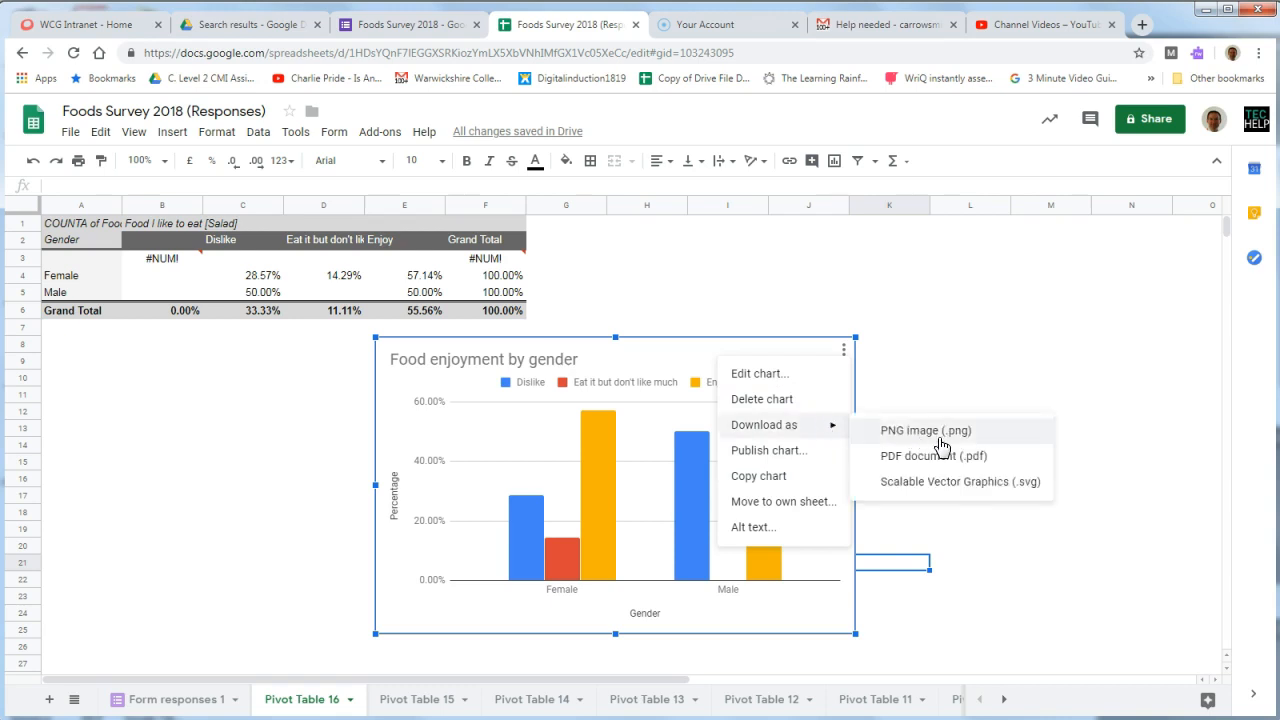
left_click(948, 382)
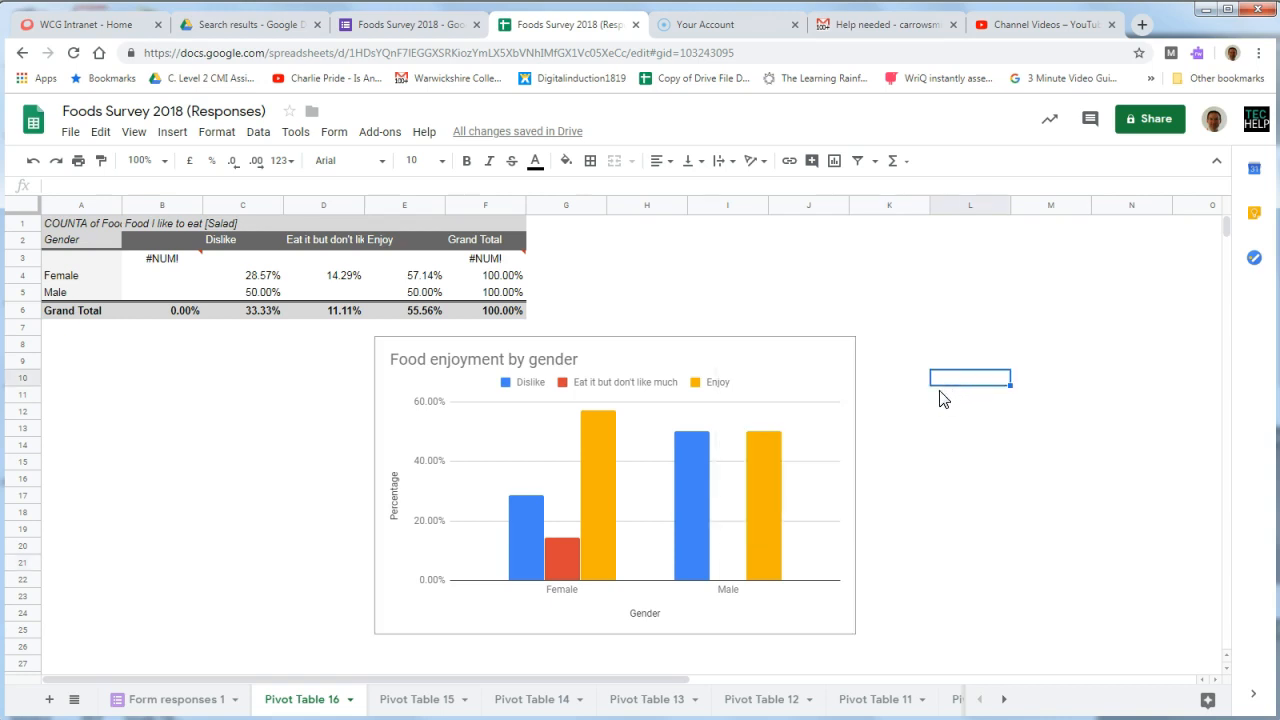